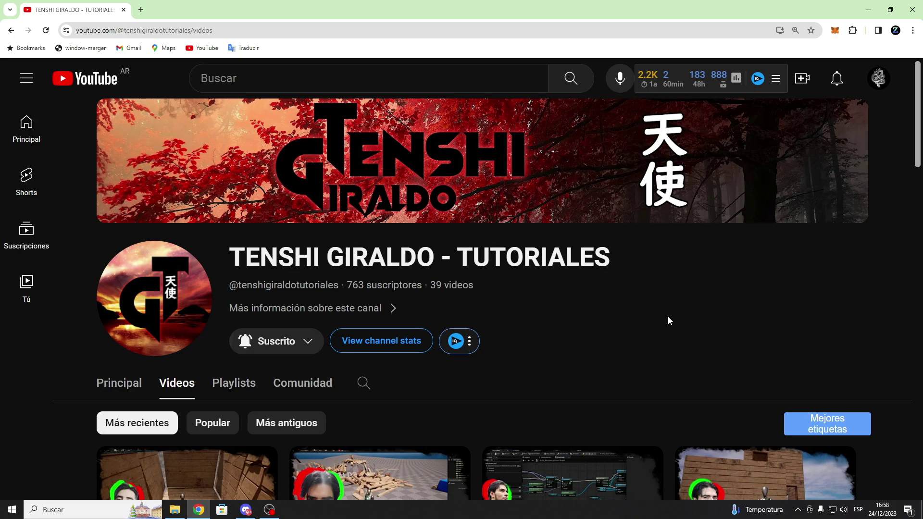
Scroll through the general channel's messages and click its message box.
{"action": "scroll", "coordinate": [668, 320], "scroll_direction": "down", "scroll_amount": 4}
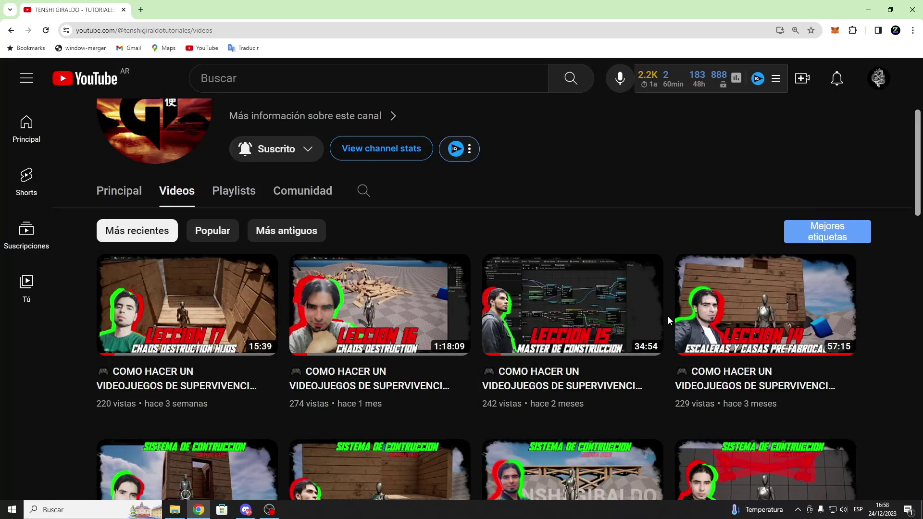
{"action": "scroll", "coordinate": [625, 312], "scroll_direction": "down", "scroll_amount": 6}
{"action": "scroll", "coordinate": [432, 327], "scroll_direction": "down", "scroll_amount": 3}
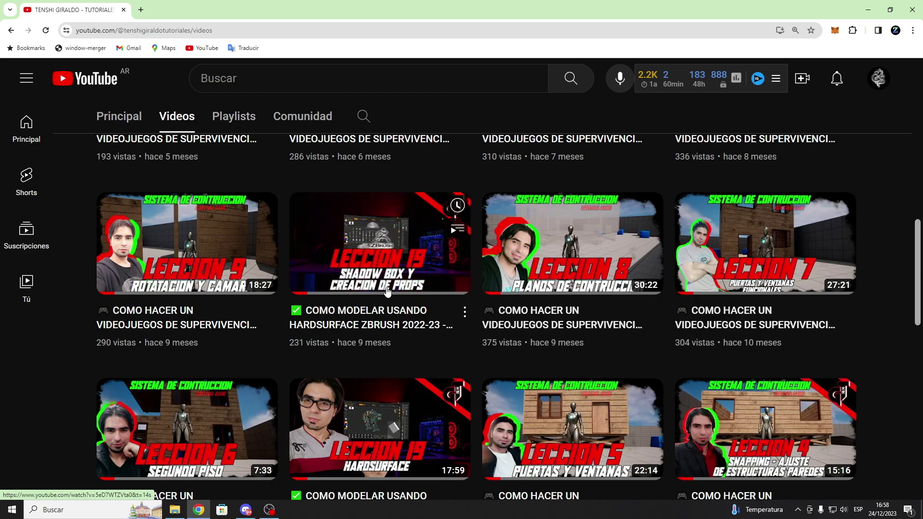
{"action": "scroll", "coordinate": [386, 288], "scroll_direction": "up", "scroll_amount": 5}
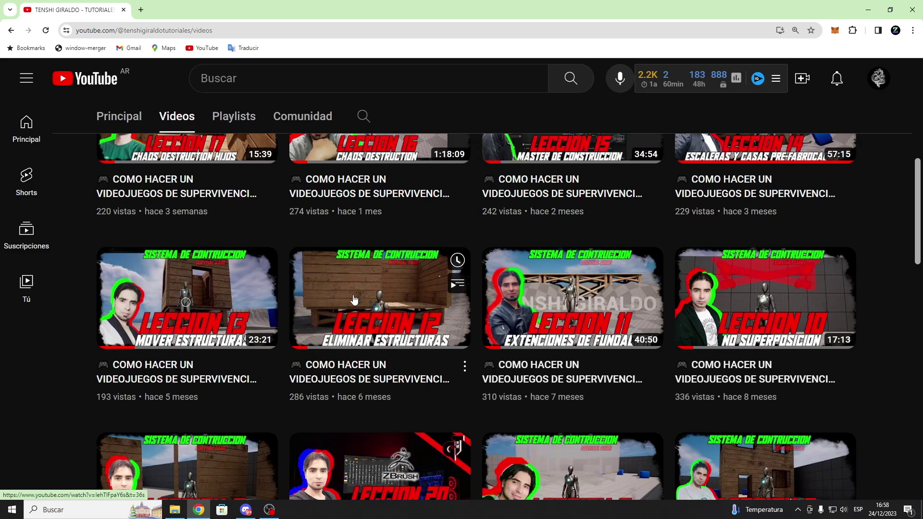
{"action": "scroll", "coordinate": [355, 300], "scroll_direction": "up", "scroll_amount": 4}
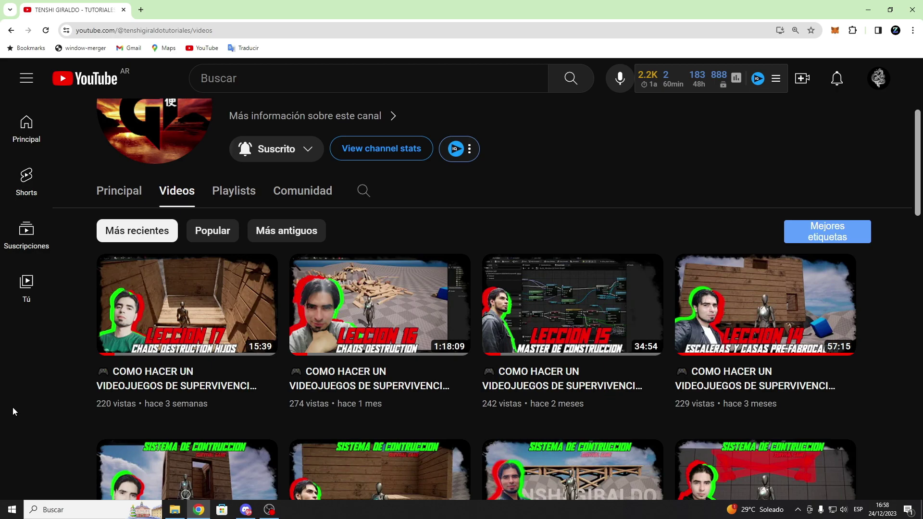
{"action": "scroll", "coordinate": [12, 408], "scroll_direction": "down", "scroll_amount": 4}
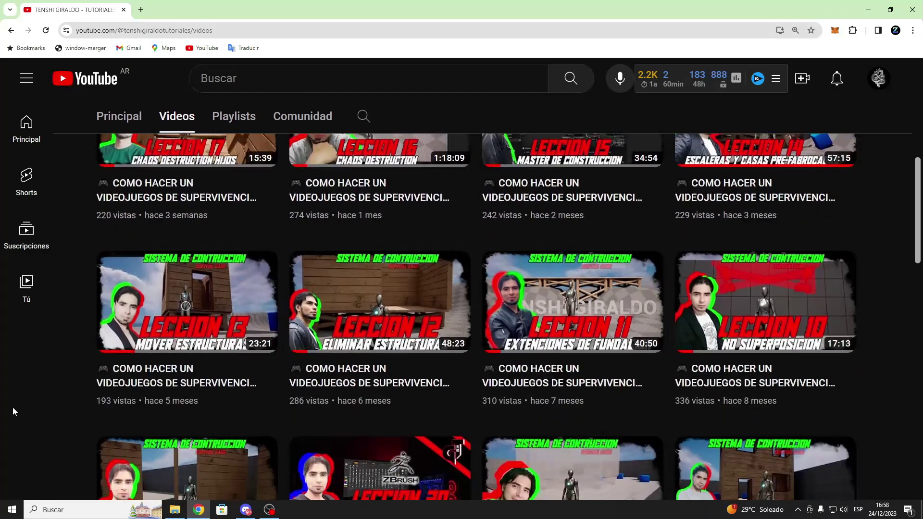
{"action": "scroll", "coordinate": [12, 408], "scroll_direction": "up", "scroll_amount": 2}
{"action": "scroll", "coordinate": [13, 407], "scroll_direction": "up", "scroll_amount": 2}
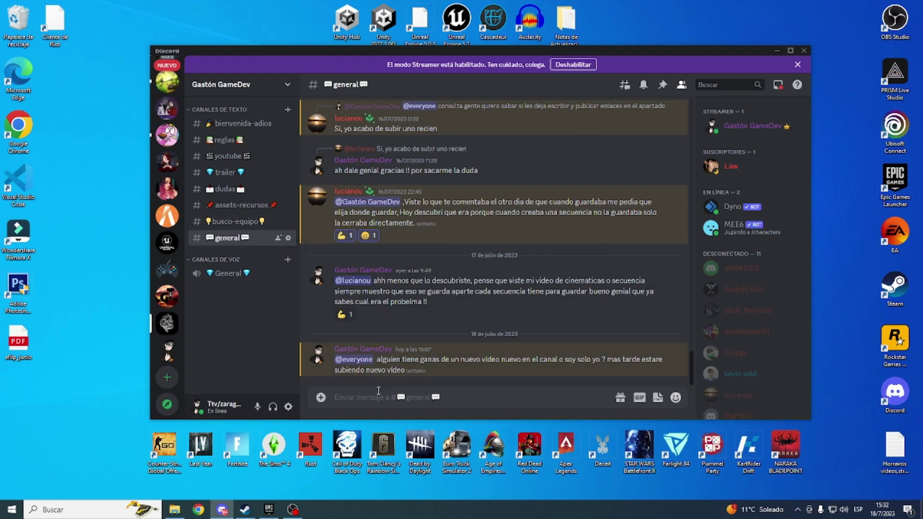
{"action": "left_click", "coordinate": [379, 391]}
Pass through busco-equipo, then scroll through the assets-recursos channel's shared resource links.
{"action": "left_click", "coordinate": [245, 224]}
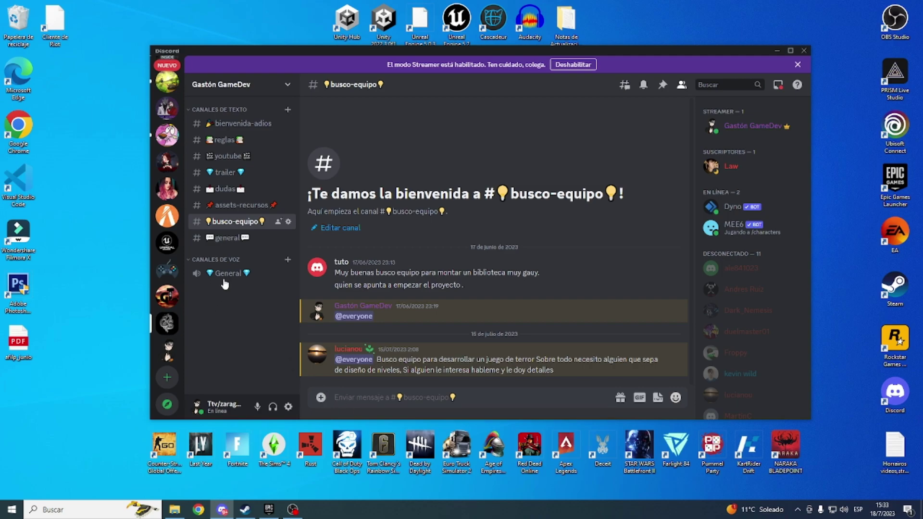
{"action": "left_click", "coordinate": [224, 206]}
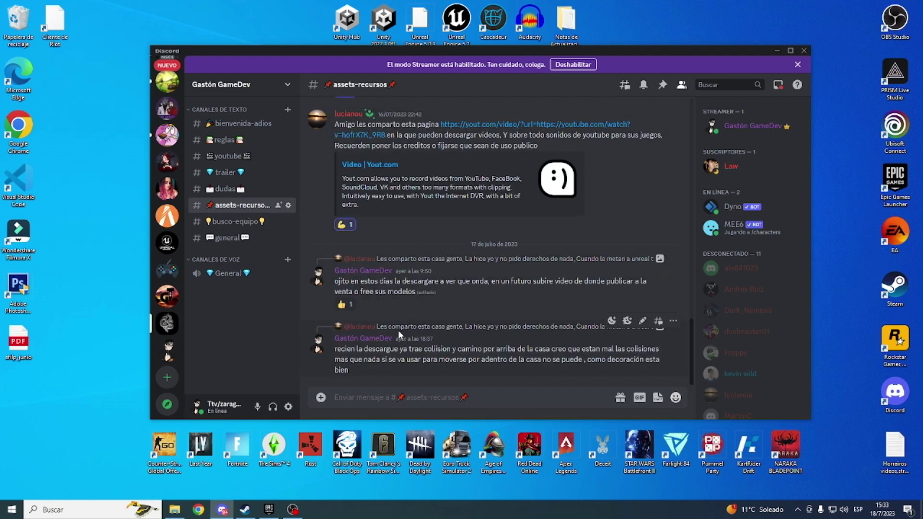
{"action": "scroll", "coordinate": [393, 330], "scroll_direction": "up", "scroll_amount": 5}
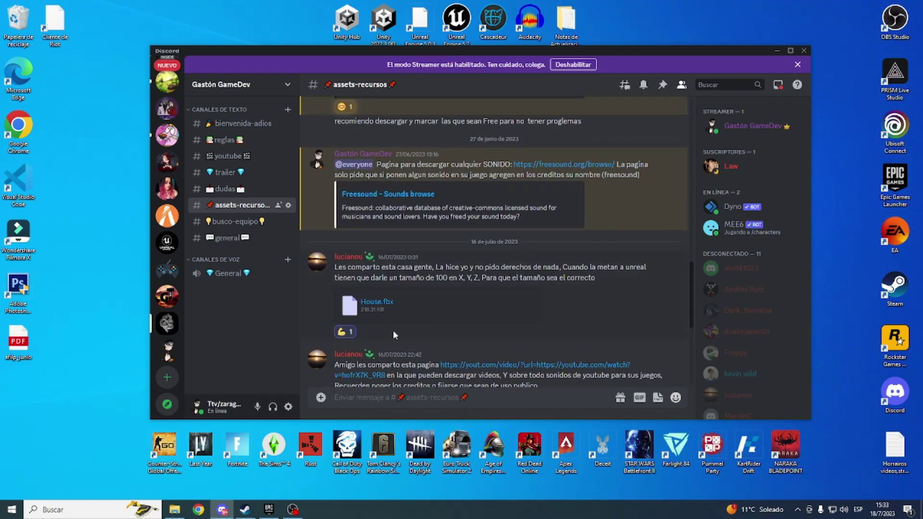
{"action": "scroll", "coordinate": [393, 332], "scroll_direction": "up", "scroll_amount": 2}
{"action": "scroll", "coordinate": [393, 331], "scroll_direction": "up", "scroll_amount": 2}
{"action": "scroll", "coordinate": [392, 332], "scroll_direction": "up", "scroll_amount": 2}
{"action": "scroll", "coordinate": [391, 331], "scroll_direction": "up", "scroll_amount": 2}
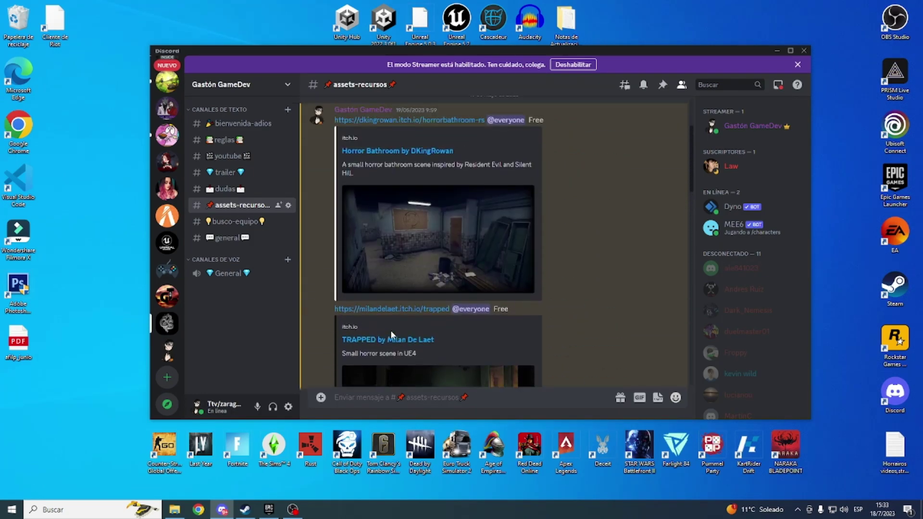
{"action": "scroll", "coordinate": [390, 330], "scroll_direction": "up", "scroll_amount": 2}
{"action": "scroll", "coordinate": [387, 330], "scroll_direction": "down", "scroll_amount": 6}
{"action": "scroll", "coordinate": [388, 330], "scroll_direction": "down", "scroll_amount": 1}
{"action": "scroll", "coordinate": [388, 330], "scroll_direction": "down", "scroll_amount": 4}
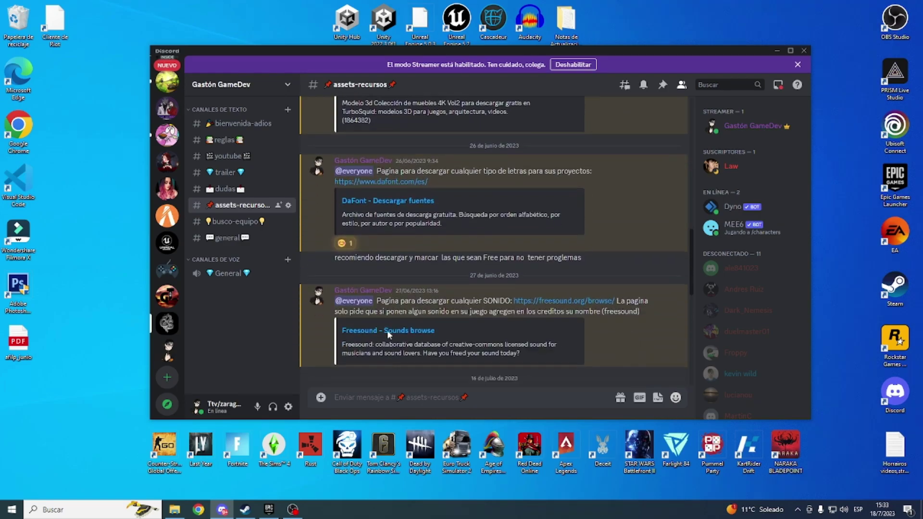
{"action": "scroll", "coordinate": [387, 329], "scroll_direction": "down", "scroll_amount": 2}
{"action": "scroll", "coordinate": [387, 330], "scroll_direction": "down", "scroll_amount": 2}
{"action": "scroll", "coordinate": [387, 330], "scroll_direction": "down", "scroll_amount": 2}
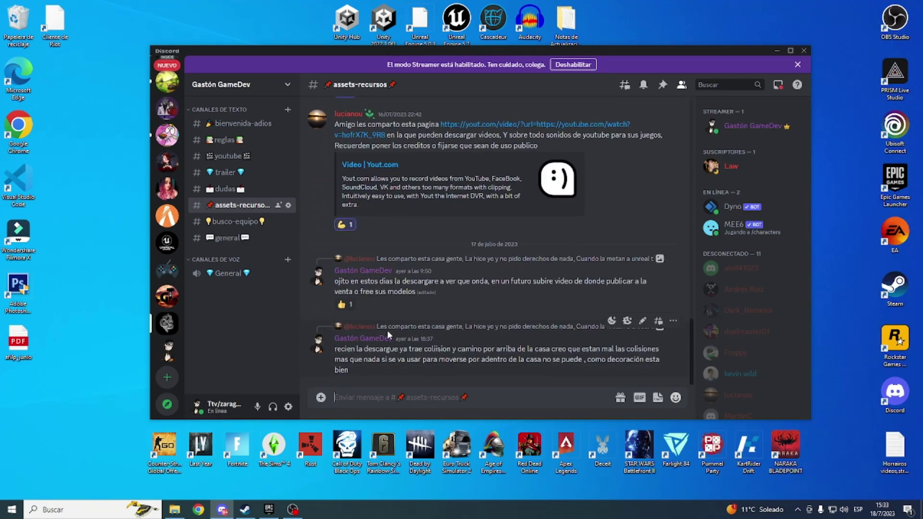
Open the dudas channel and scroll through its messages.
{"action": "left_click", "coordinate": [209, 191]}
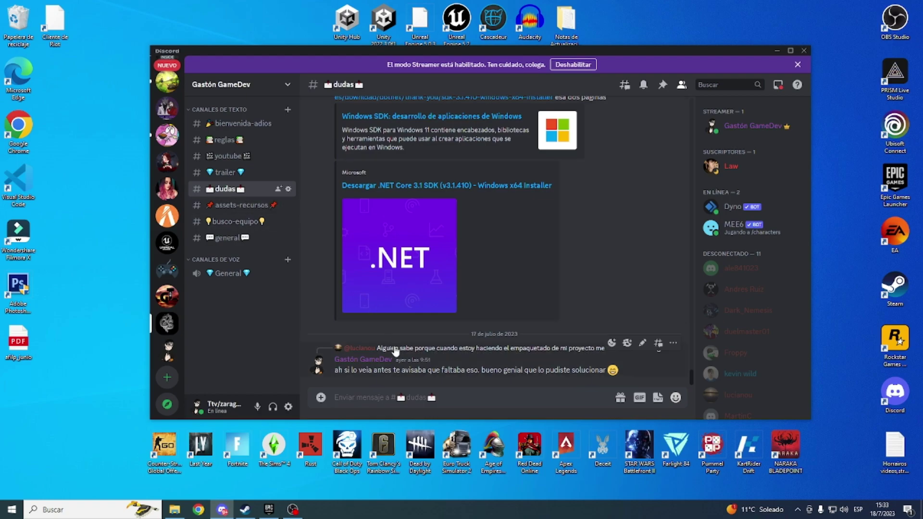
{"action": "scroll", "coordinate": [395, 351], "scroll_direction": "up", "scroll_amount": 5}
{"action": "scroll", "coordinate": [395, 350], "scroll_direction": "up", "scroll_amount": 3}
{"action": "scroll", "coordinate": [395, 350], "scroll_direction": "up", "scroll_amount": 5}
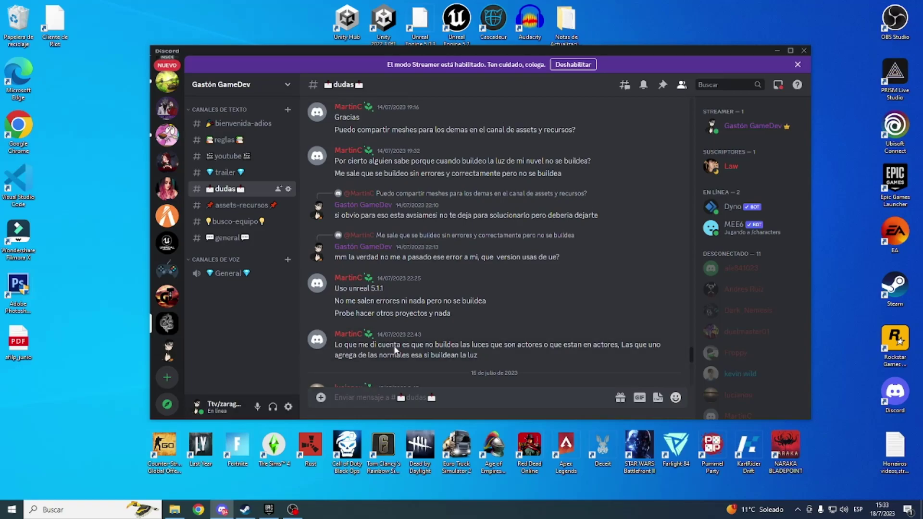
{"action": "scroll", "coordinate": [395, 350], "scroll_direction": "up", "scroll_amount": 5}
{"action": "scroll", "coordinate": [395, 350], "scroll_direction": "down", "scroll_amount": 5}
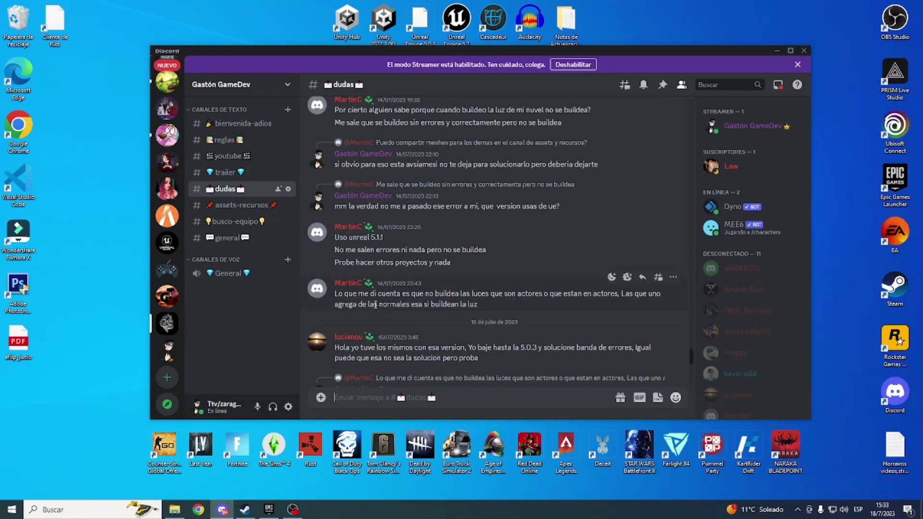
{"action": "scroll", "coordinate": [375, 304], "scroll_direction": "down", "scroll_amount": 3}
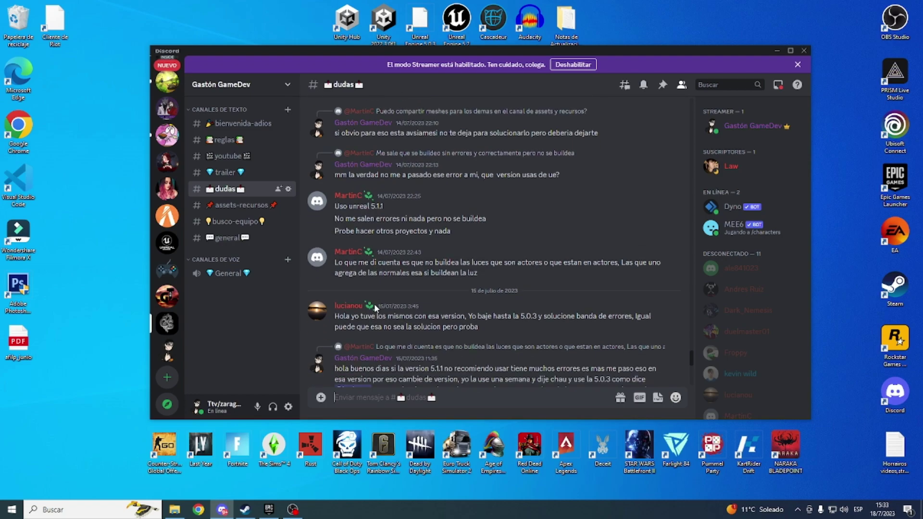
{"action": "scroll", "coordinate": [374, 307], "scroll_direction": "down", "scroll_amount": 3}
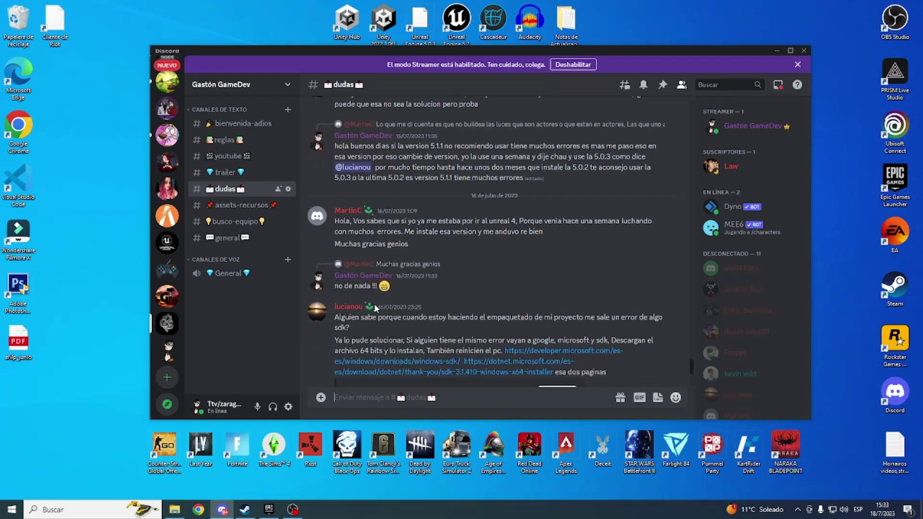
{"action": "scroll", "coordinate": [374, 307], "scroll_direction": "down", "scroll_amount": 2}
{"action": "scroll", "coordinate": [376, 308], "scroll_direction": "down", "scroll_amount": 2}
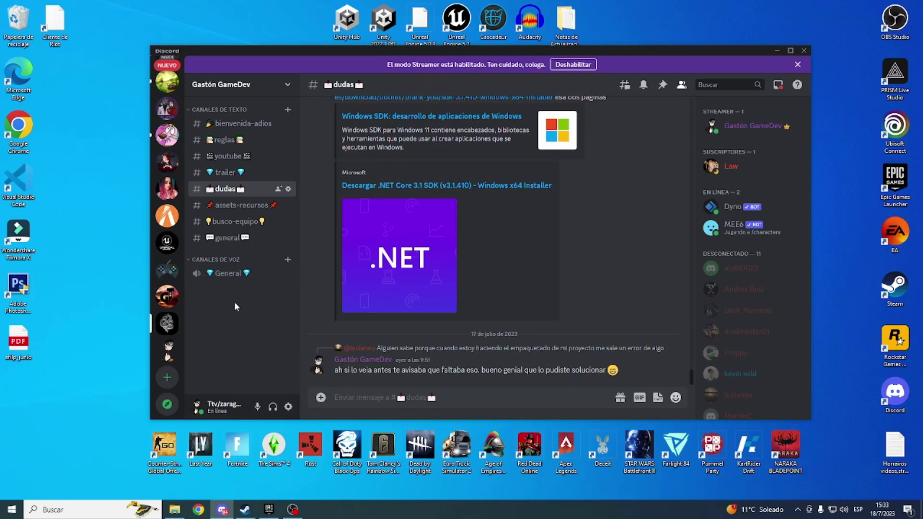
Visit the trailer and youtube channels, then return to general.
{"action": "left_click", "coordinate": [266, 173]}
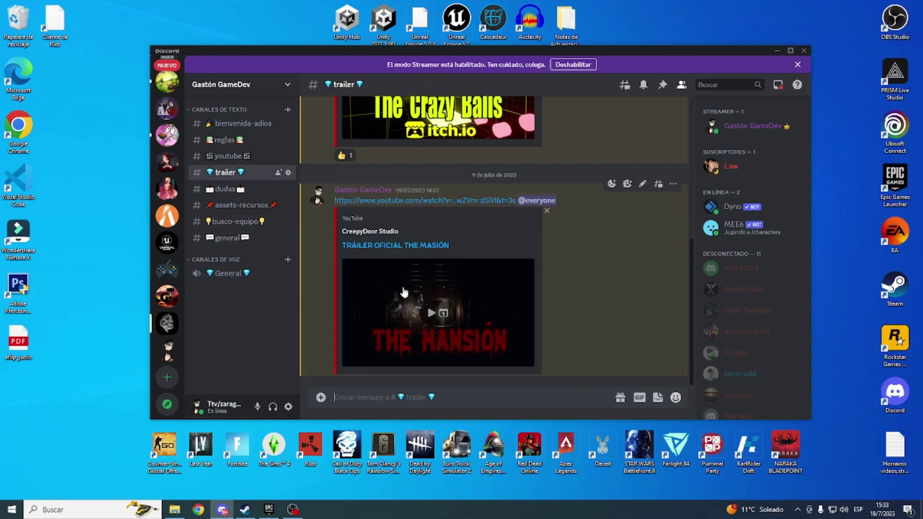
{"action": "left_click", "coordinate": [235, 160]}
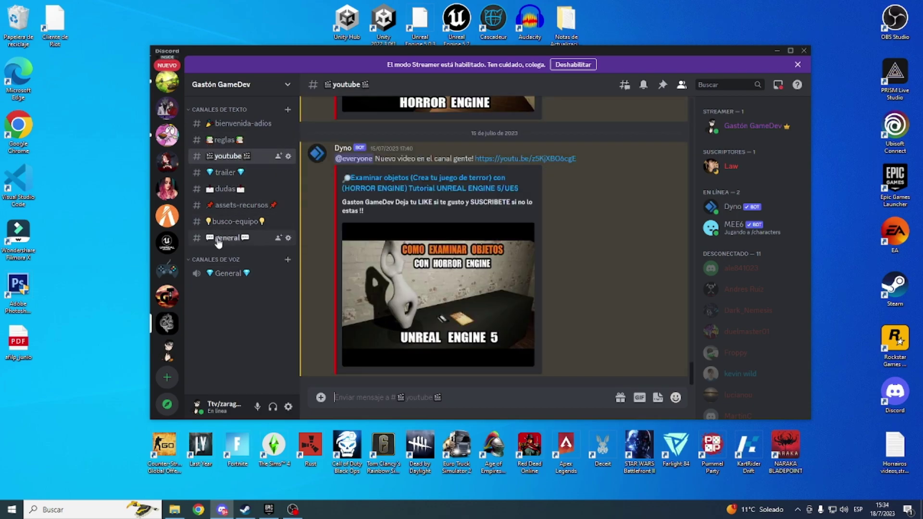
{"action": "left_click", "coordinate": [223, 239]}
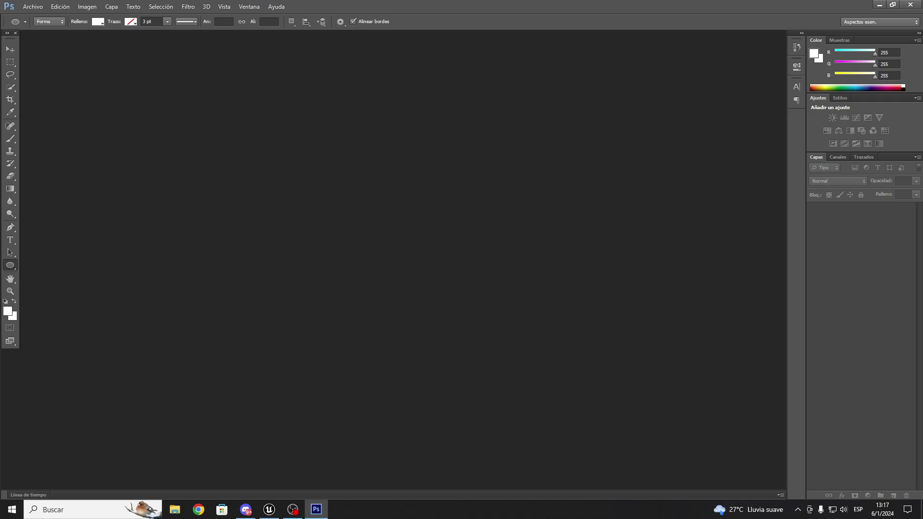
Start a new Photoshop document from Archivo > Nuevo.
{"action": "left_click", "coordinate": [33, 9]}
{"action": "left_click", "coordinate": [43, 17]}
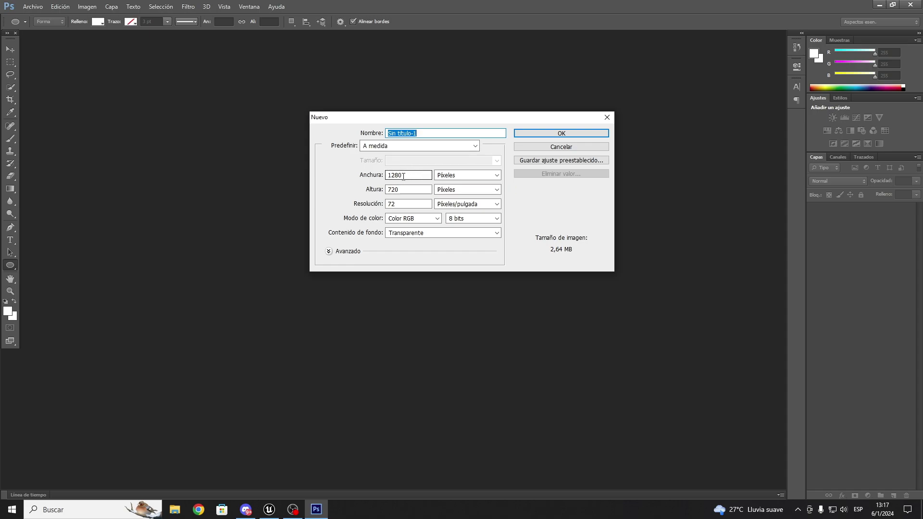
Create a document 25 px wide with a transparent background; the height ends up as 72025.
{"action": "double_click", "coordinate": [403, 176]}
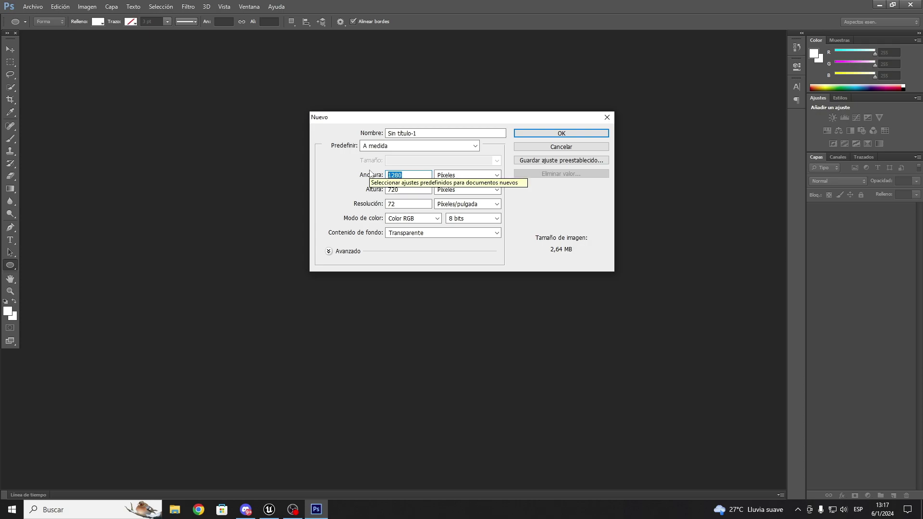
{"action": "type", "text": "50"}
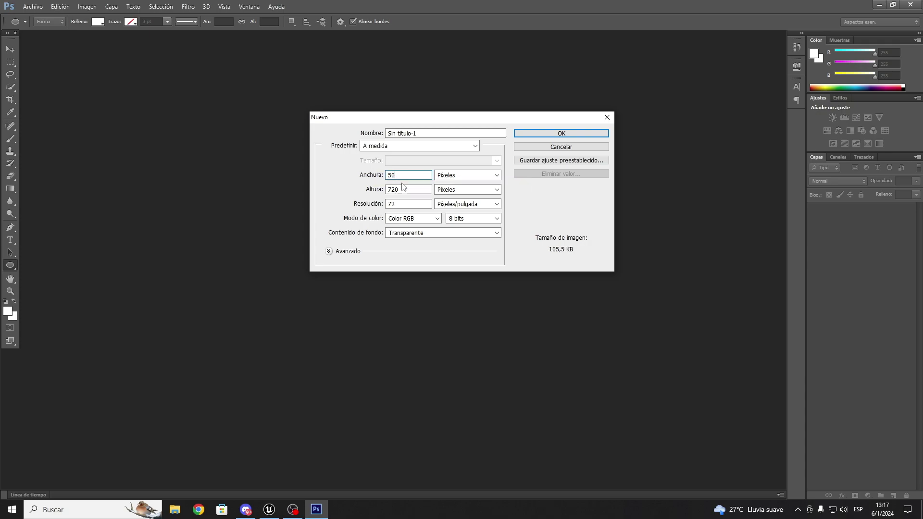
{"action": "double_click", "coordinate": [391, 175]}
{"action": "type", "text": "25"}
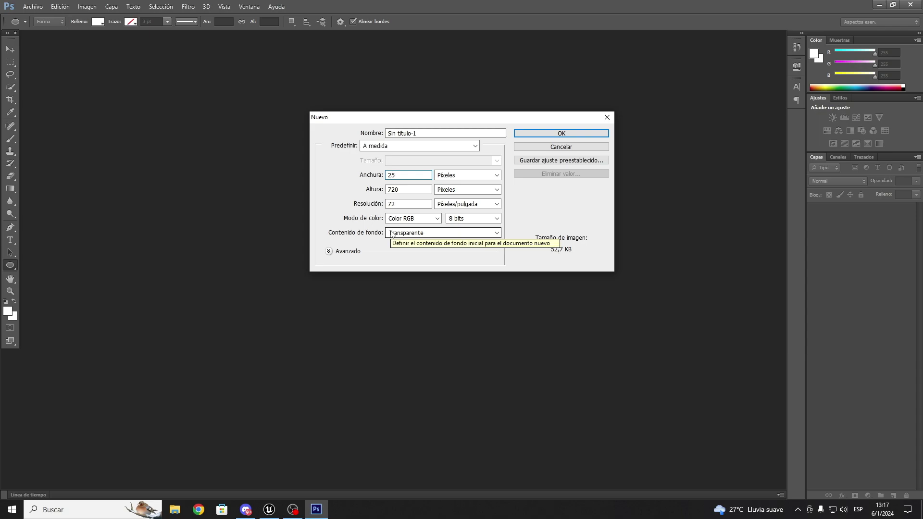
{"action": "left_click", "coordinate": [398, 189]}
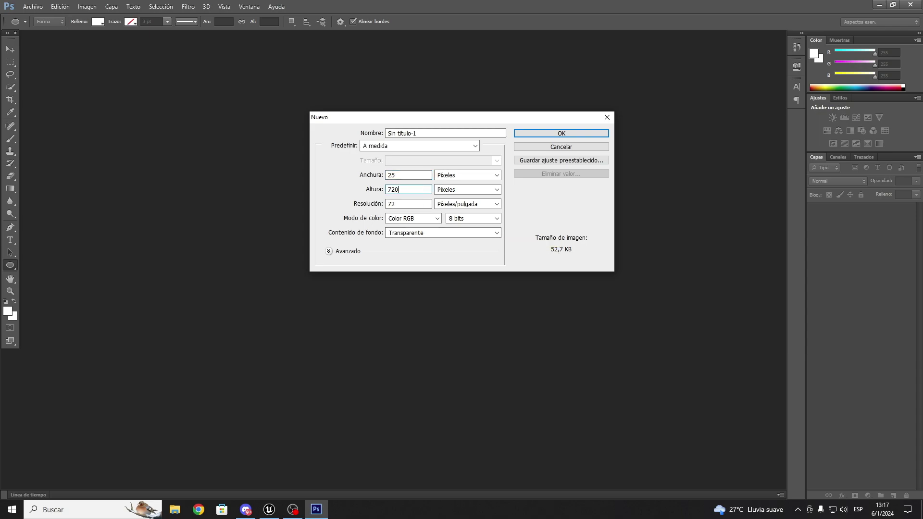
{"action": "type", "text": "25"}
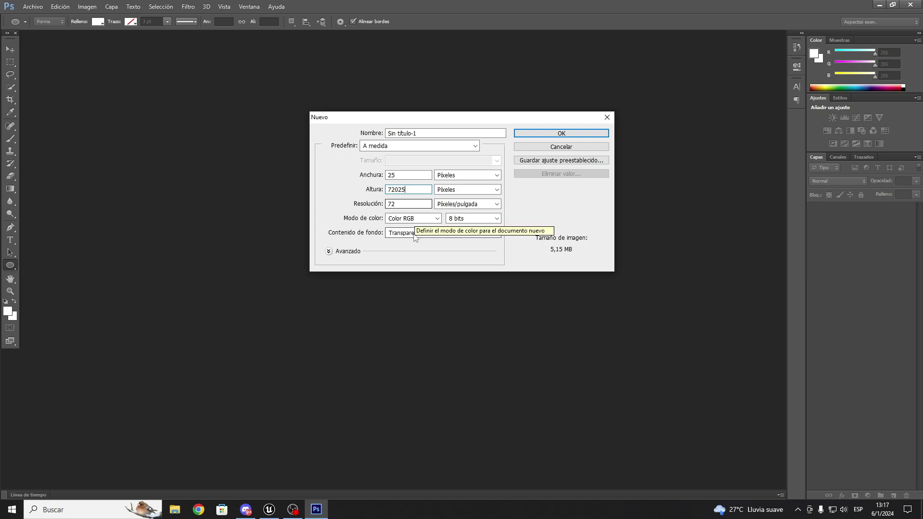
{"action": "left_click", "coordinate": [415, 234]}
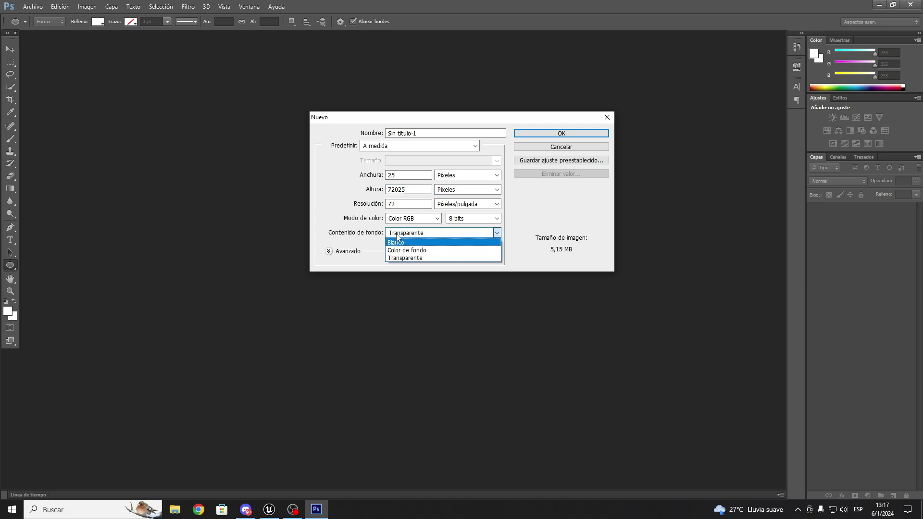
{"action": "left_click", "coordinate": [399, 258]}
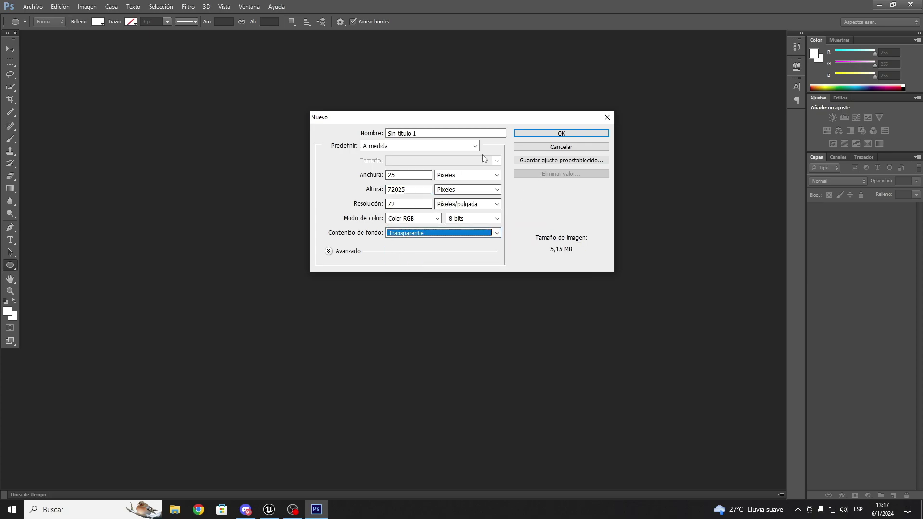
{"action": "left_click", "coordinate": [536, 133]}
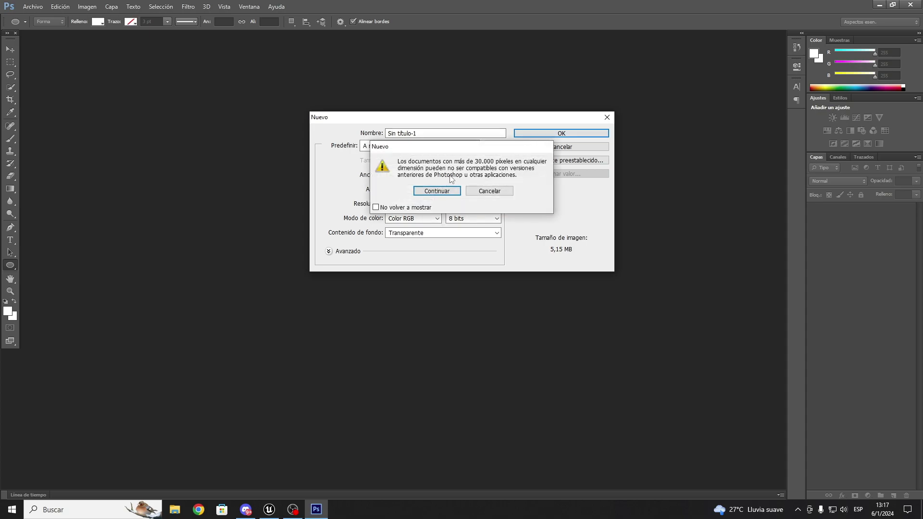
{"action": "left_click", "coordinate": [437, 191]}
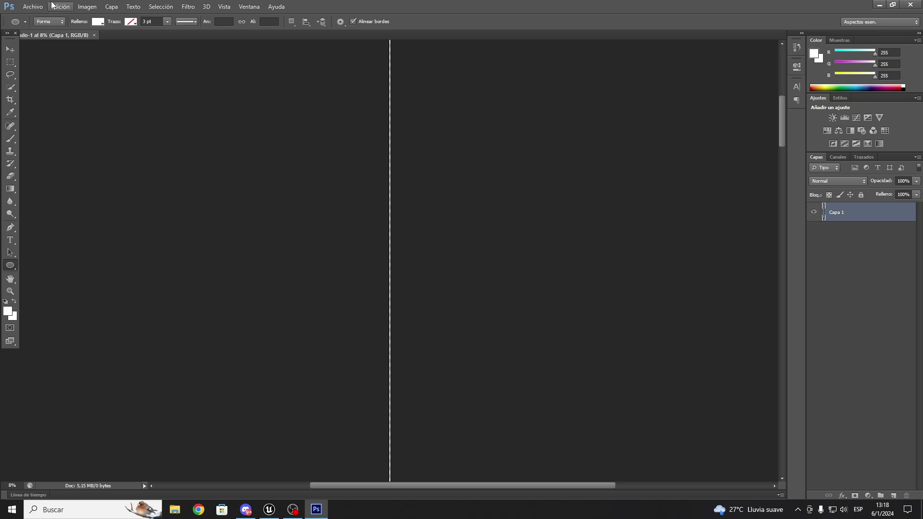
Create another new document with the height corrected to 25 px, giving 25 × 25.
{"action": "left_click", "coordinate": [33, 6]}
{"action": "left_click", "coordinate": [35, 15]}
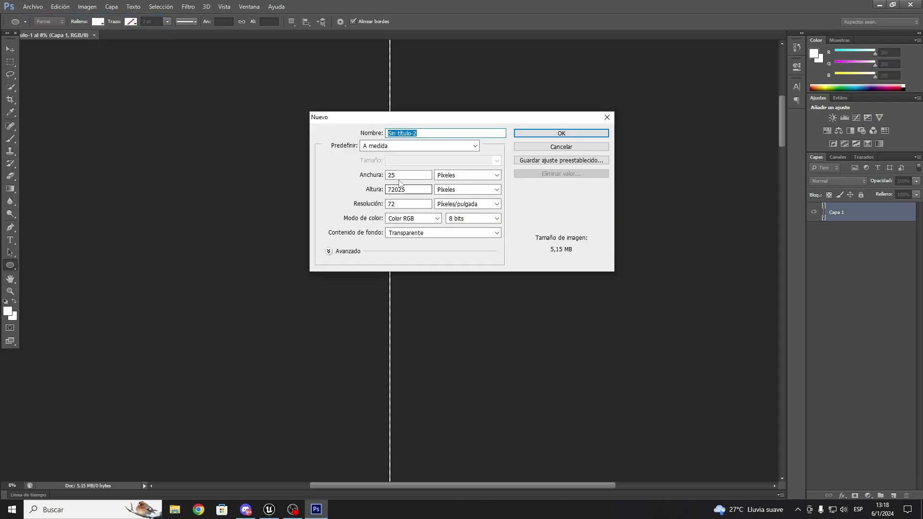
{"action": "double_click", "coordinate": [401, 190]}
{"action": "type", "text": "25"}
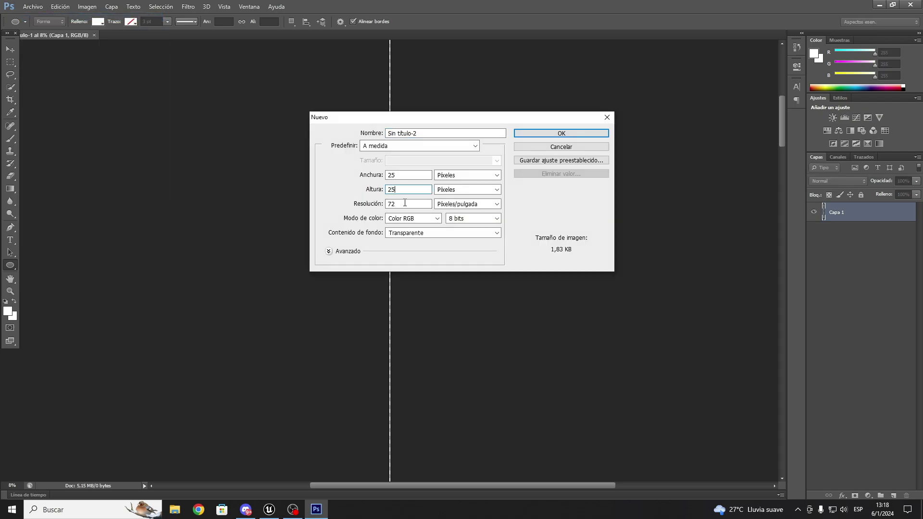
{"action": "left_click", "coordinate": [546, 133]}
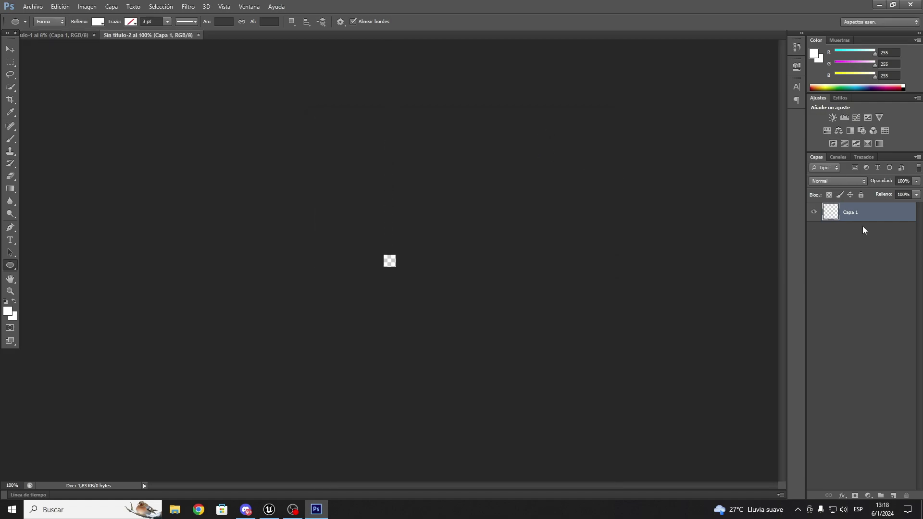
Close the oversized Sin título-1 document, leaving the 25 × 25 canvas.
{"action": "left_click", "coordinate": [94, 35]}
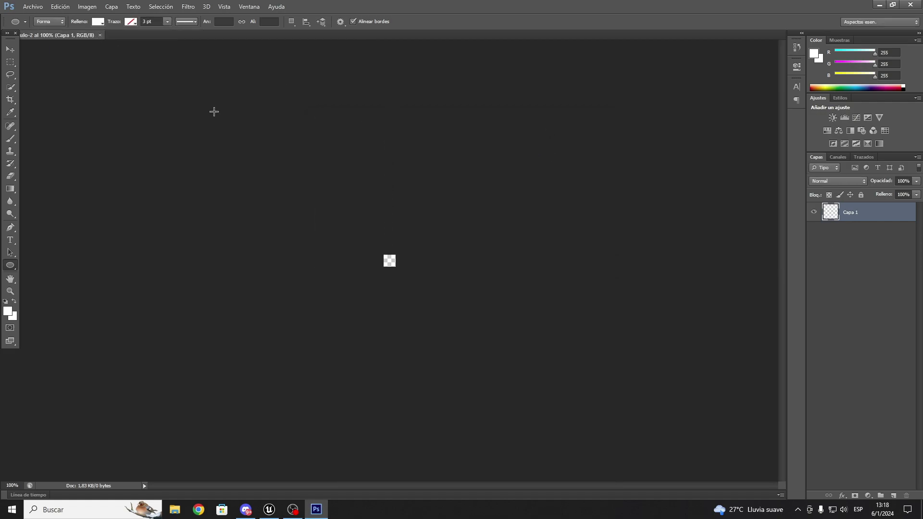
{"action": "scroll", "coordinate": [355, 231], "scroll_direction": "up", "scroll_amount": 5, "text": "alt"}
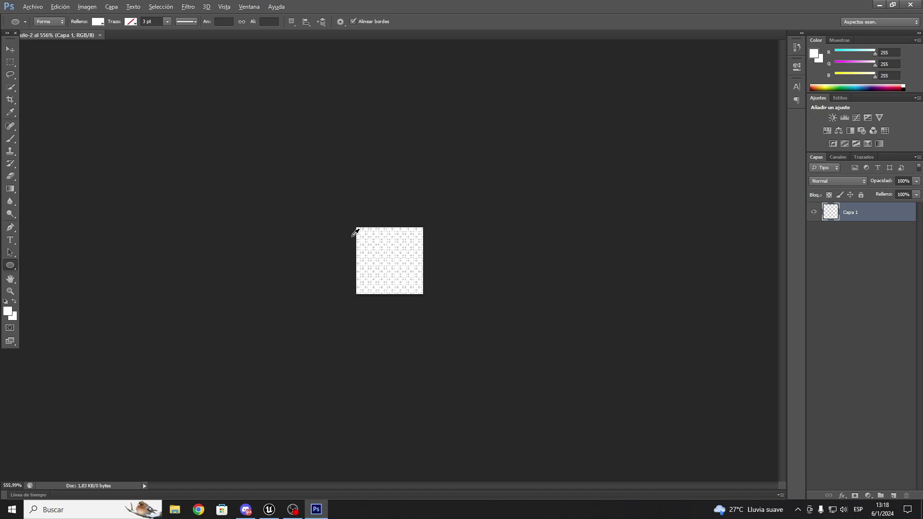
{"action": "scroll", "coordinate": [355, 231], "scroll_direction": "up", "scroll_amount": 1, "text": "alt"}
{"action": "scroll", "coordinate": [339, 242], "scroll_direction": "up", "scroll_amount": 1, "text": "alt"}
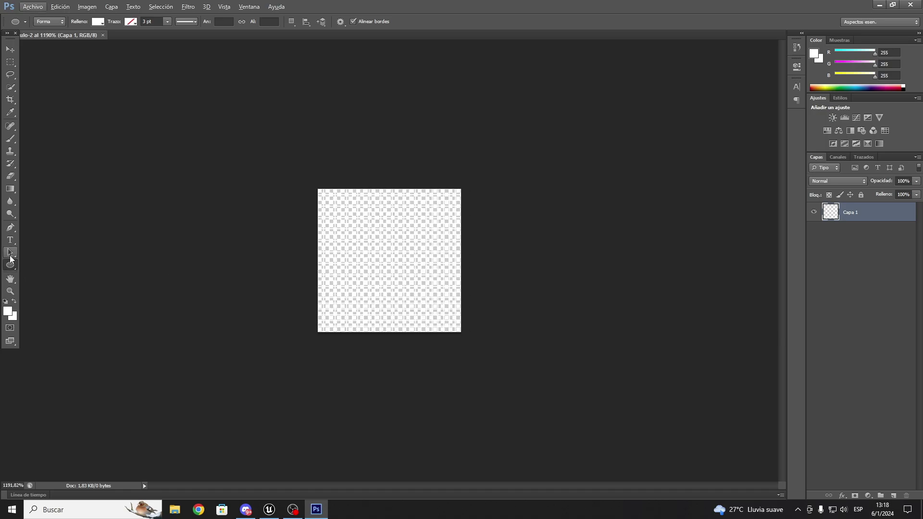
Draw an 18 px white circle centred on the canvas with the Ellipse Tool.
{"action": "left_click_drag", "start_coordinate": [10, 264], "coordinate": [29, 272]}
{"action": "left_click_drag", "start_coordinate": [10, 267], "coordinate": [28, 282]}
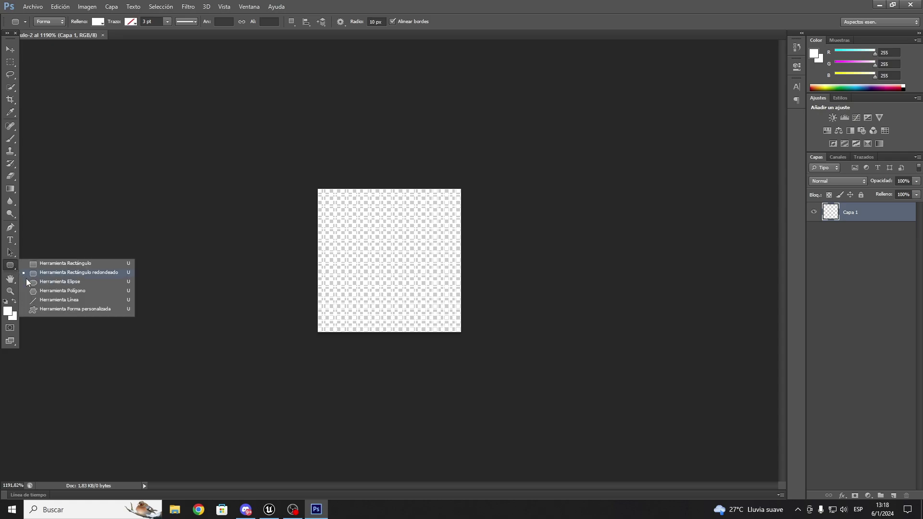
{"action": "left_click", "coordinate": [28, 283]}
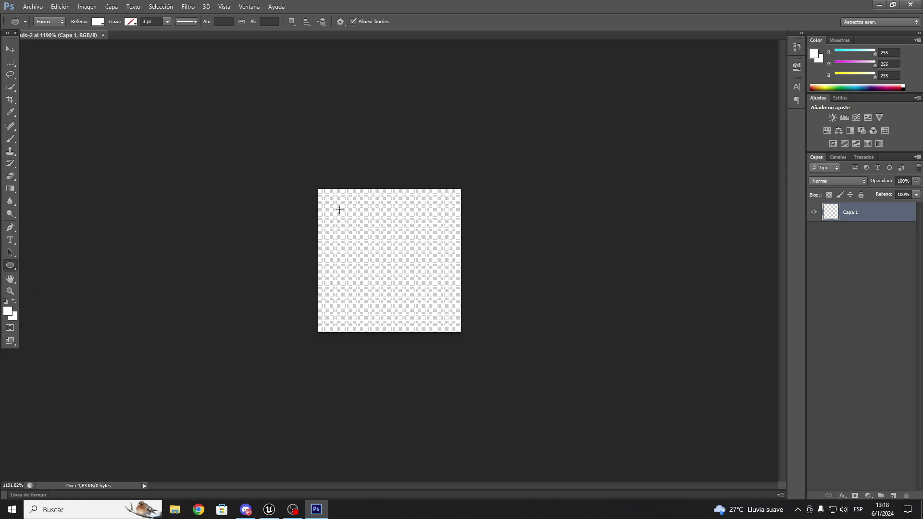
{"action": "mouse_move", "coordinate": [335, 201]}
{"action": "left_mouse_down"}
{"action": "mouse_move", "coordinate": [387, 281]}
{"action": "mouse_move", "coordinate": [433, 301]}
{"action": "left_mouse_up"}
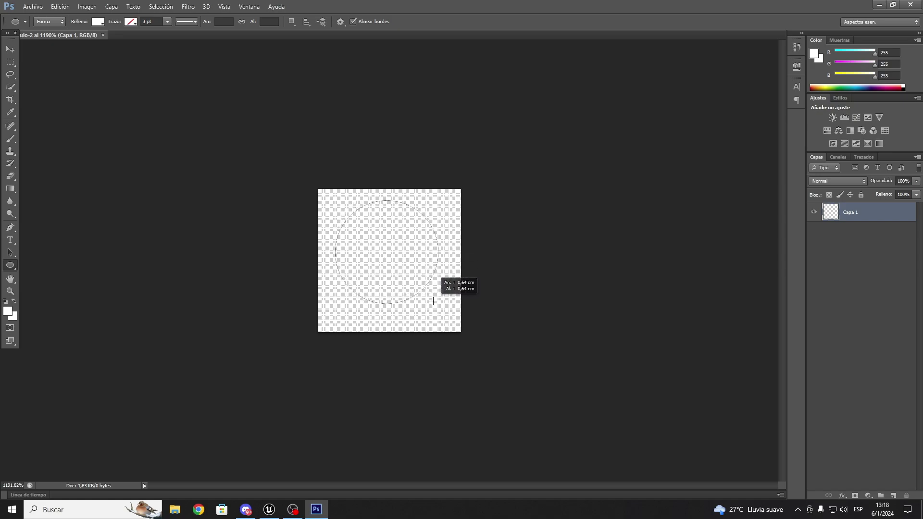
{"action": "left_click_drag", "start_coordinate": [433, 301], "coordinate": [433, 300]}
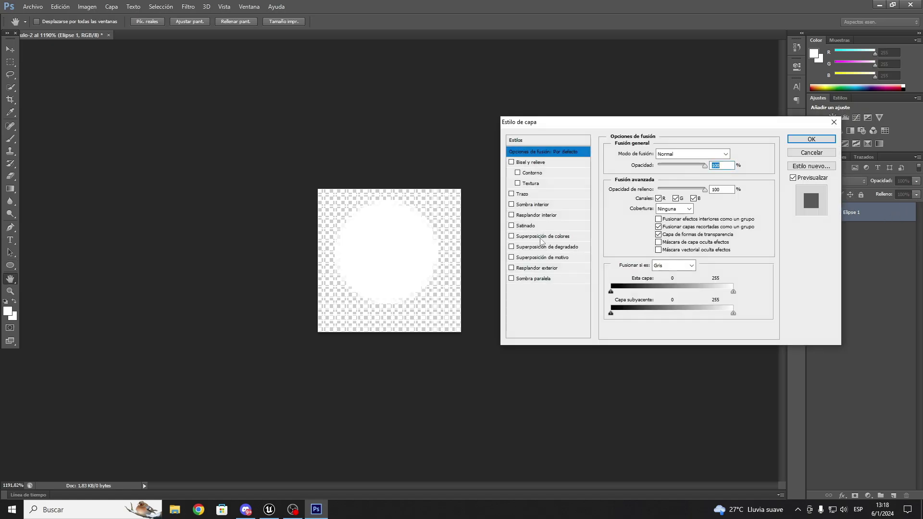
Give the circle a 1 px Stroke layer style.
{"action": "left_click", "coordinate": [512, 193]}
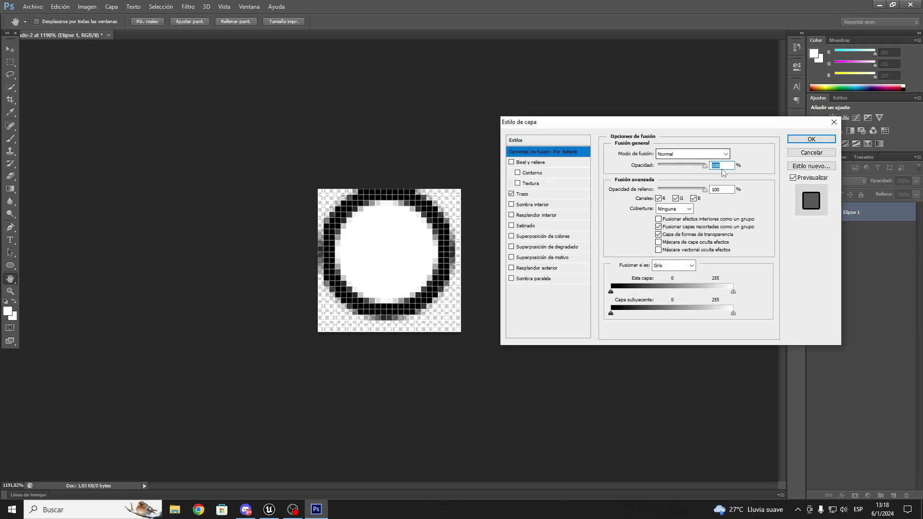
{"action": "left_click", "coordinate": [538, 195]}
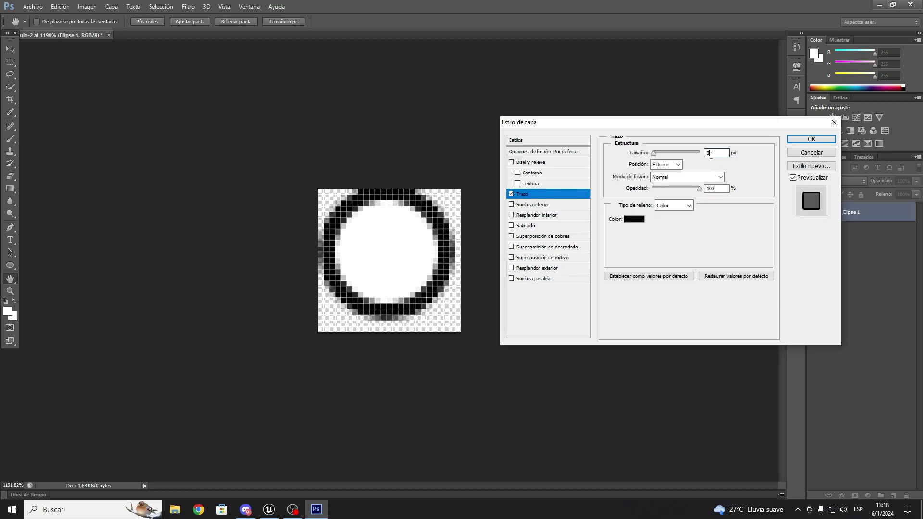
{"action": "key", "text": "BackSpace"}
{"action": "type", "text": "1"}
{"action": "key", "text": "Return"}
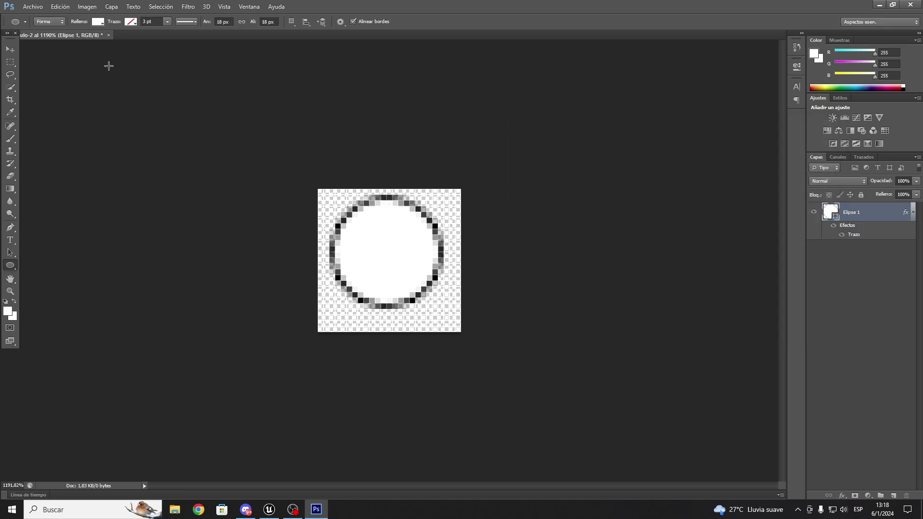
{"action": "scroll", "coordinate": [392, 264], "scroll_direction": "down", "scroll_amount": 5, "text": "alt"}
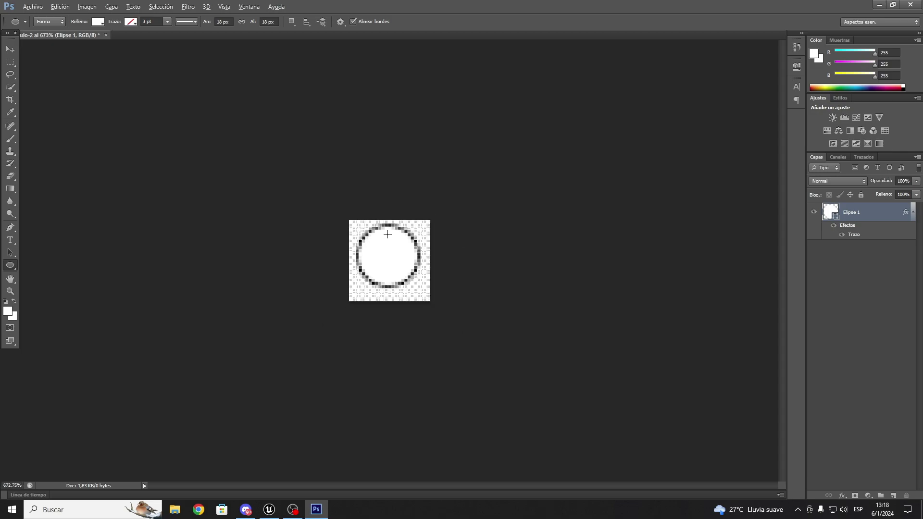
{"action": "scroll", "coordinate": [391, 230], "scroll_direction": "up", "scroll_amount": 4, "text": "alt"}
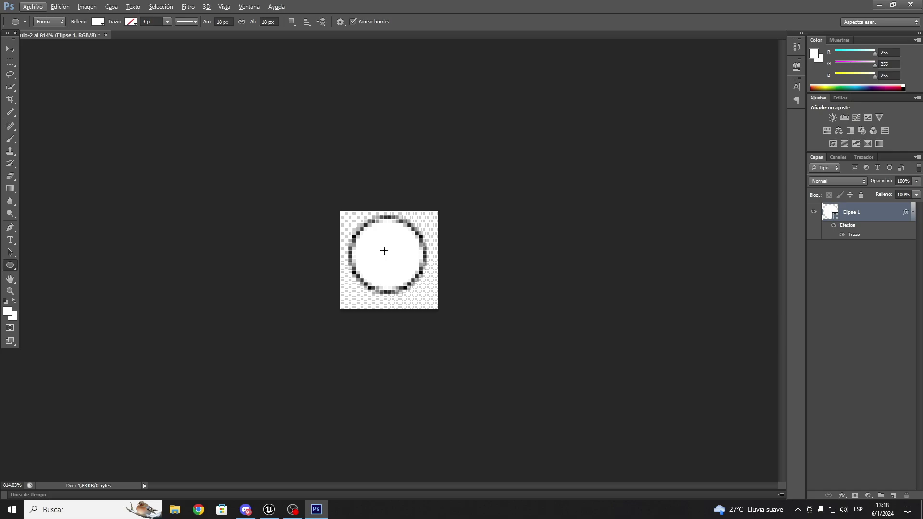
Open Save As and choose PNG as the file format.
{"action": "left_click", "coordinate": [33, 7]}
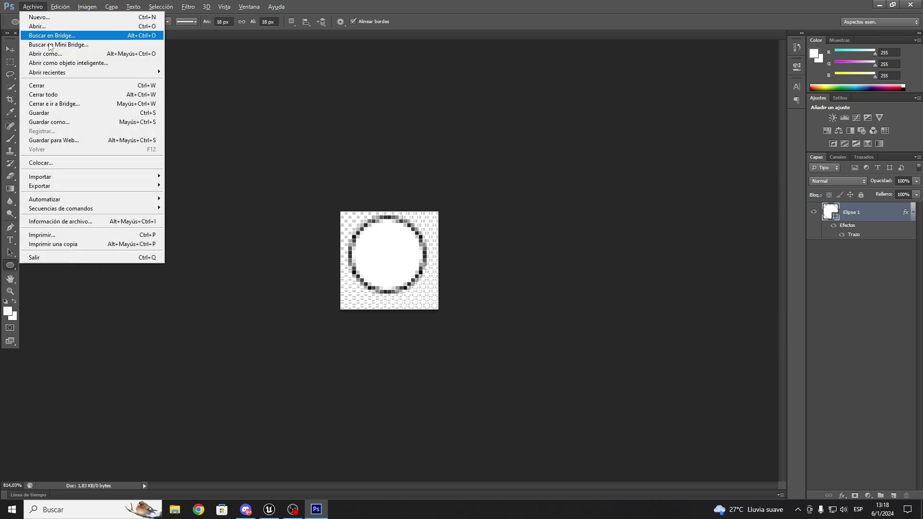
{"action": "left_click", "coordinate": [60, 113]}
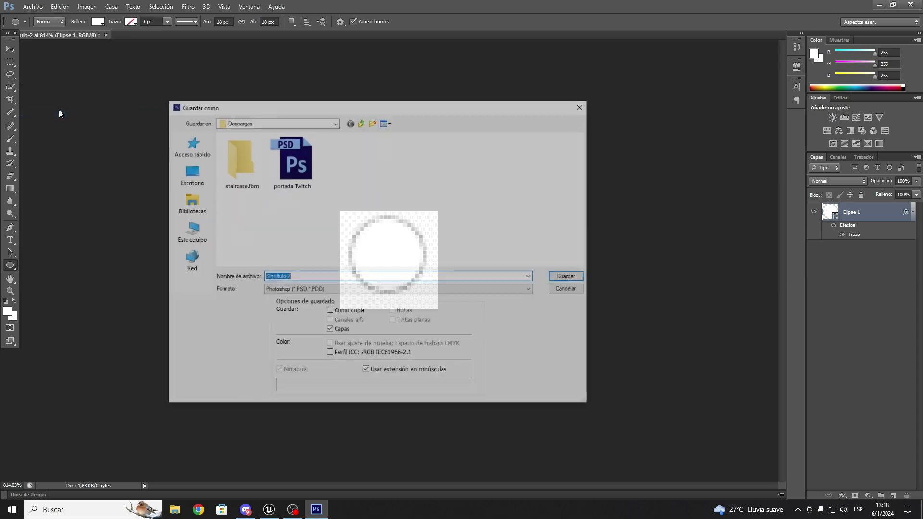
{"action": "left_click", "coordinate": [280, 289]}
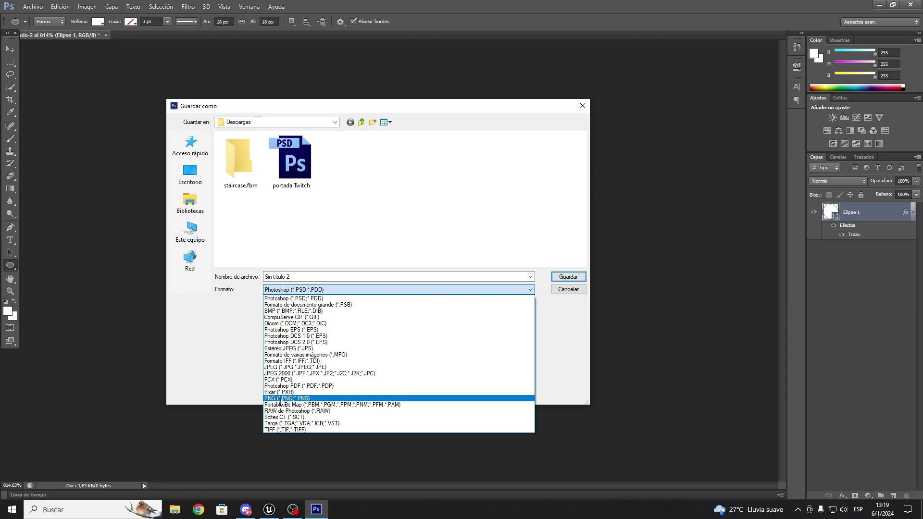
{"action": "left_click", "coordinate": [283, 398]}
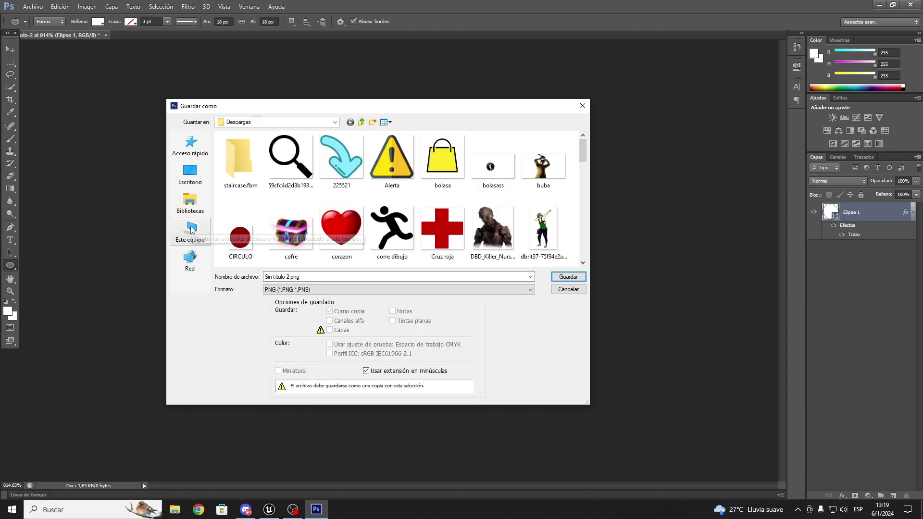
{"action": "left_click", "coordinate": [249, 255]}
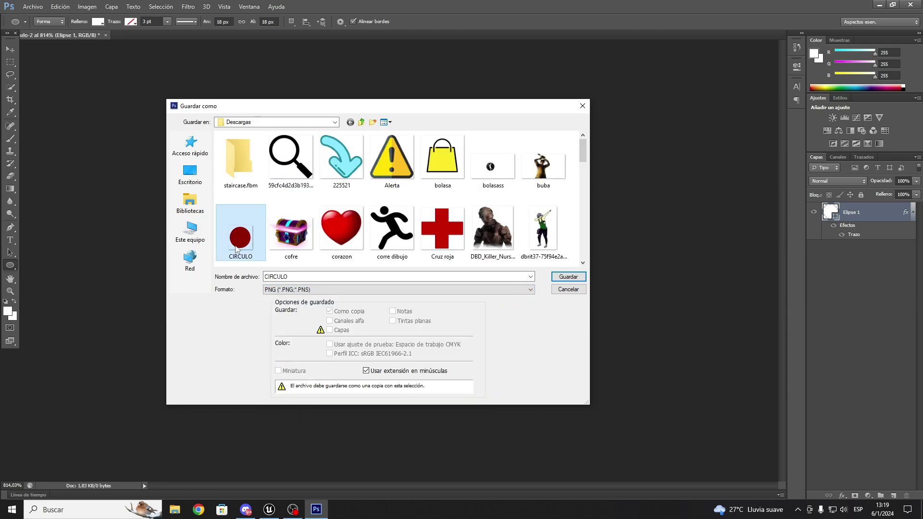
Save the image as Crossair in Disco local (F:) > Descargas.
{"action": "left_click", "coordinate": [190, 231]}
{"action": "scroll", "coordinate": [289, 240], "scroll_direction": "down", "scroll_amount": 1}
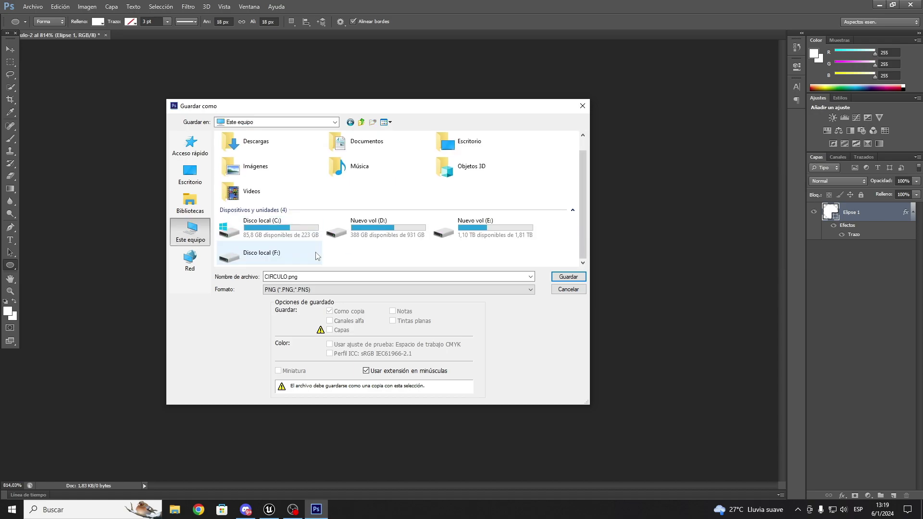
{"action": "double_click", "coordinate": [260, 252]}
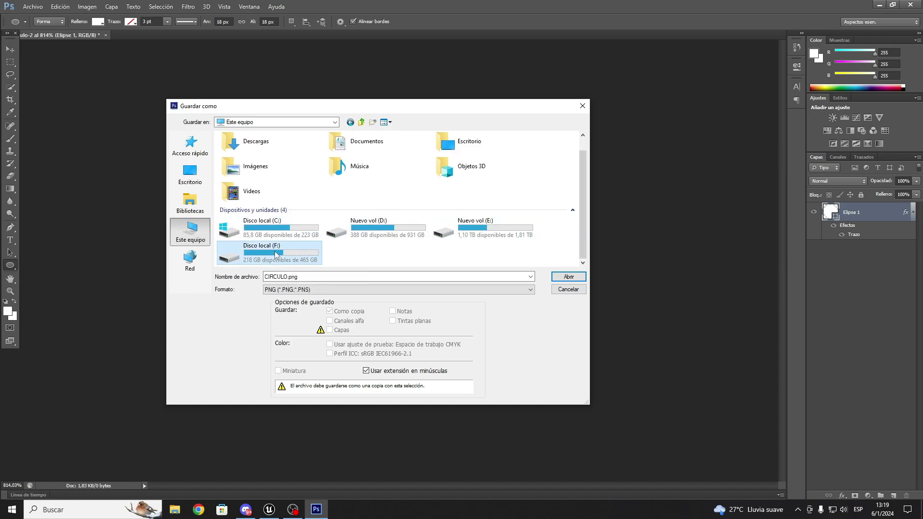
{"action": "double_click", "coordinate": [247, 214]}
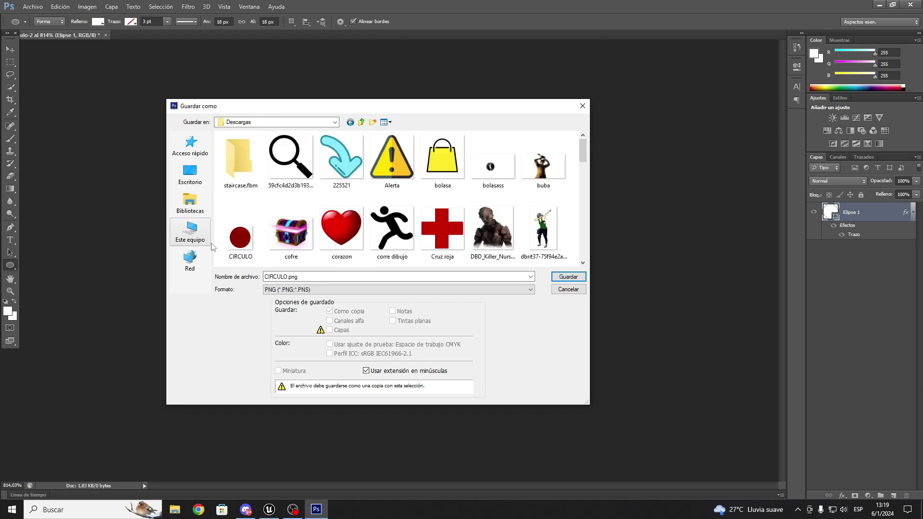
{"action": "double_click", "coordinate": [307, 276]}
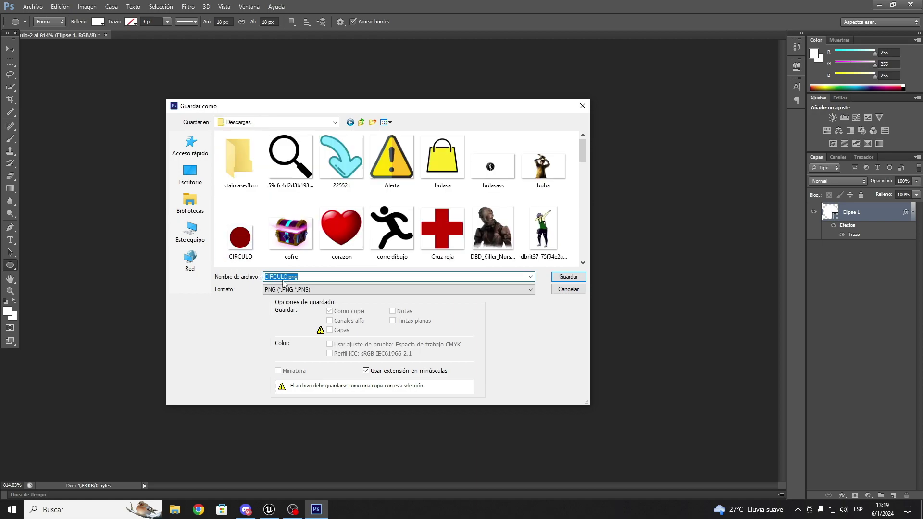
{"action": "type", "text": "Cr"}
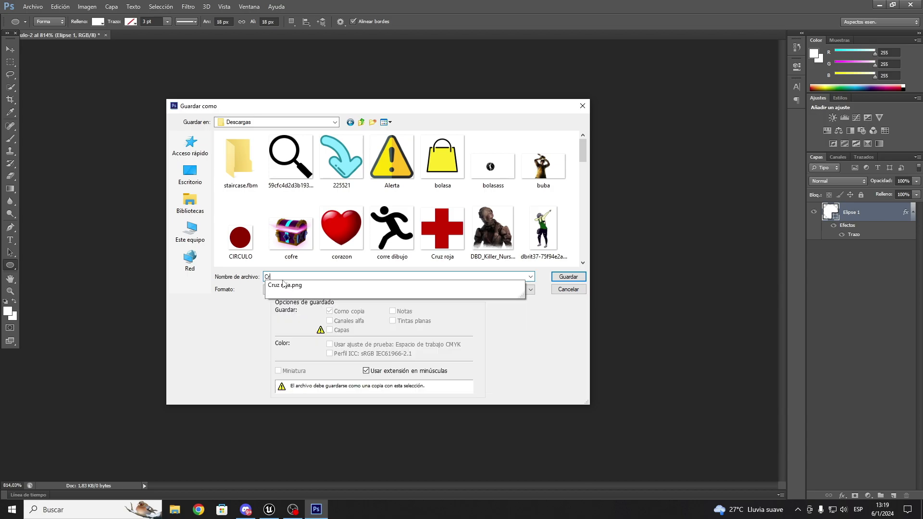
{"action": "type", "text": "ossair"}
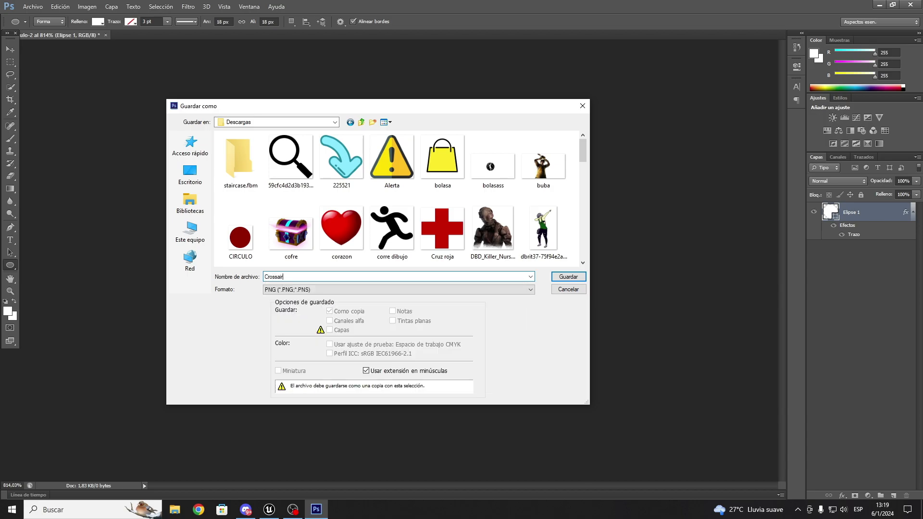
{"action": "key", "text": "Return"}
{"action": "key", "text": "Return"}
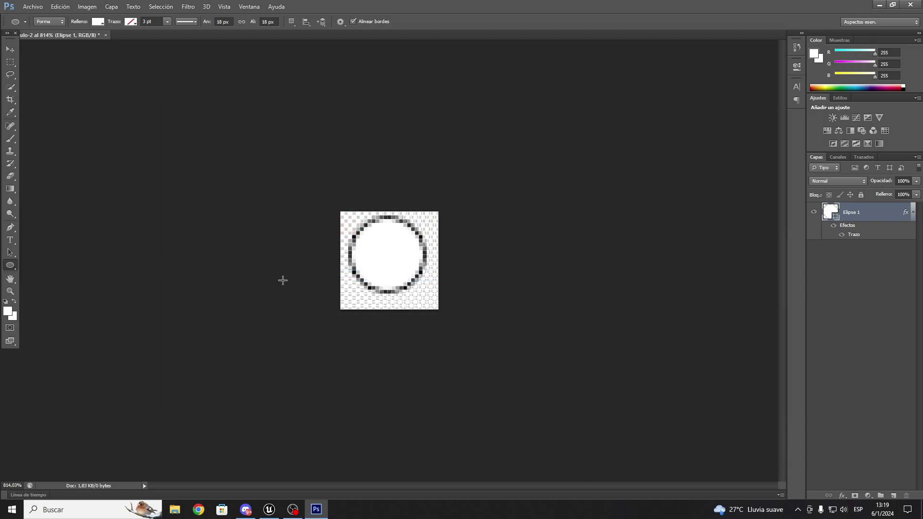
Drag Crossair from F:\Descargas into Unreal's Personaje content folder to import it.
{"action": "left_click", "coordinate": [269, 509]}
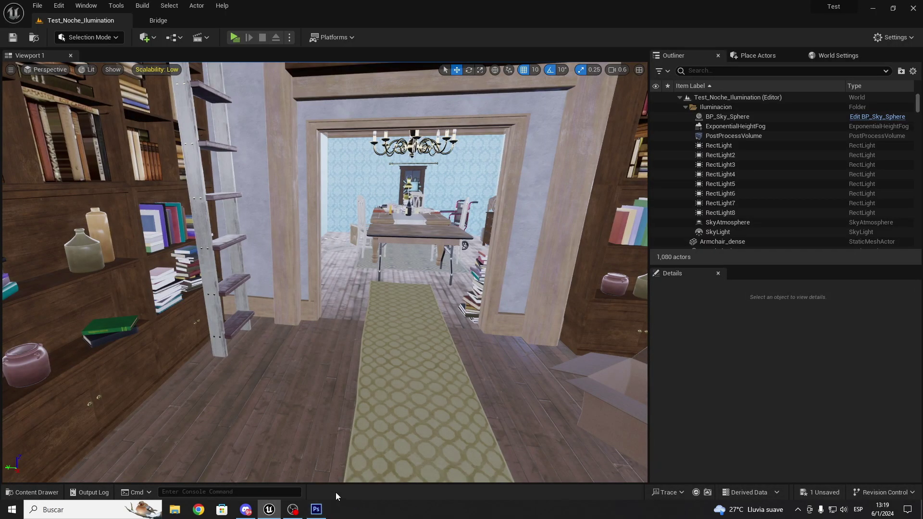
{"action": "key", "text": "ctrl+space"}
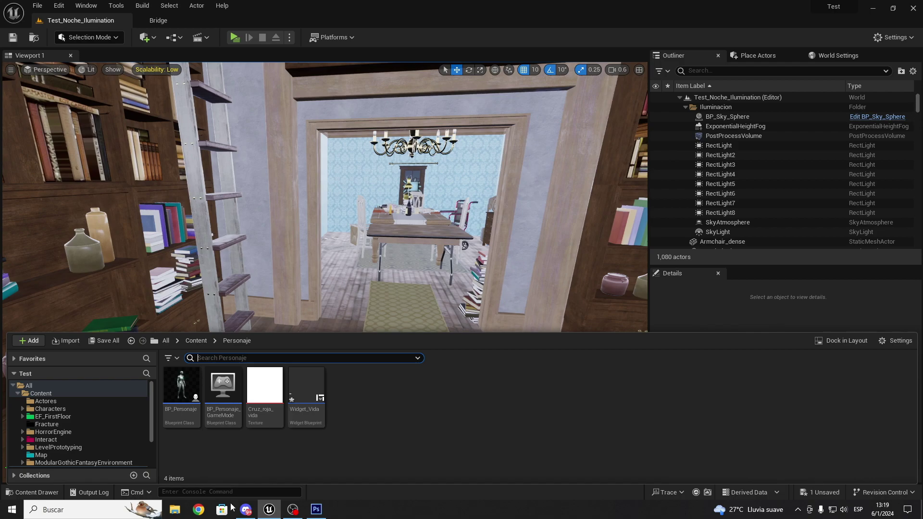
{"action": "left_click", "coordinate": [175, 509]}
{"action": "scroll", "coordinate": [260, 202], "scroll_direction": "down", "scroll_amount": 5}
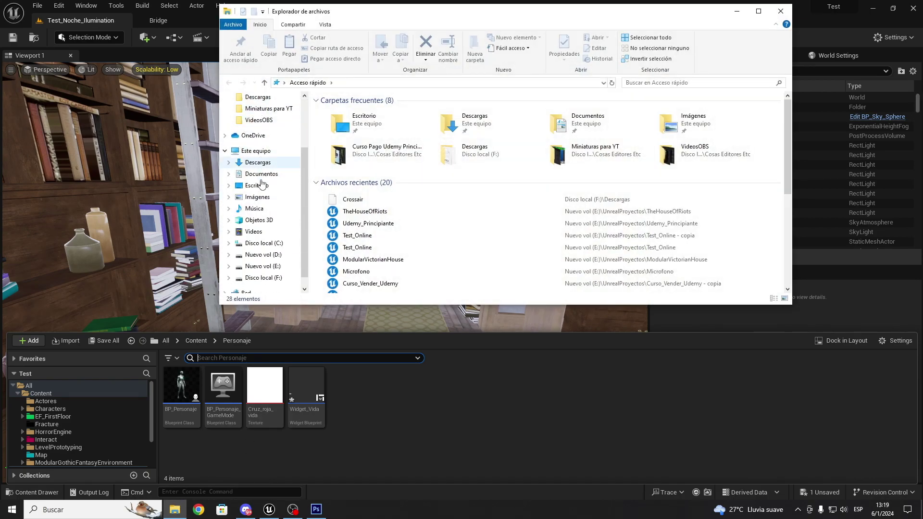
{"action": "left_click", "coordinate": [263, 265]}
{"action": "double_click", "coordinate": [341, 181]}
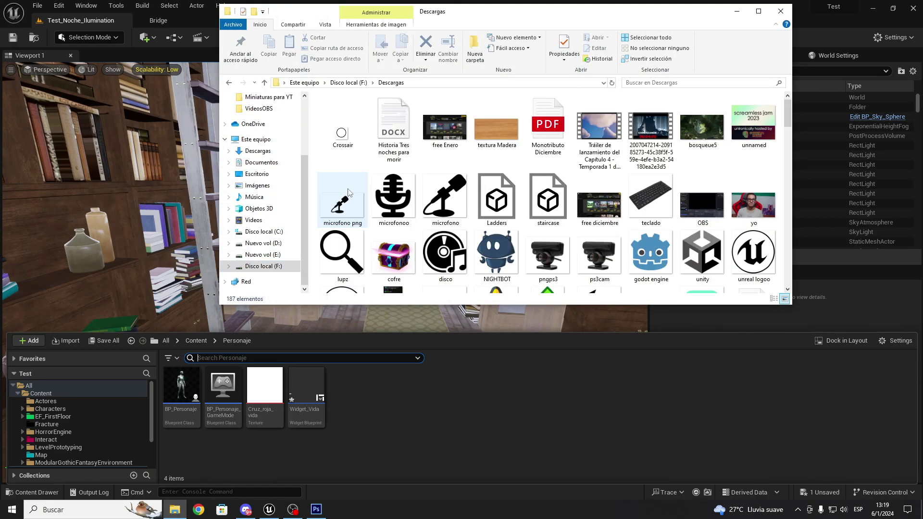
{"action": "left_click", "coordinate": [342, 134]}
{"action": "mouse_move", "coordinate": [342, 135]}
{"action": "left_mouse_down"}
{"action": "mouse_move", "coordinate": [377, 376]}
{"action": "mouse_move", "coordinate": [372, 395]}
{"action": "left_mouse_up"}
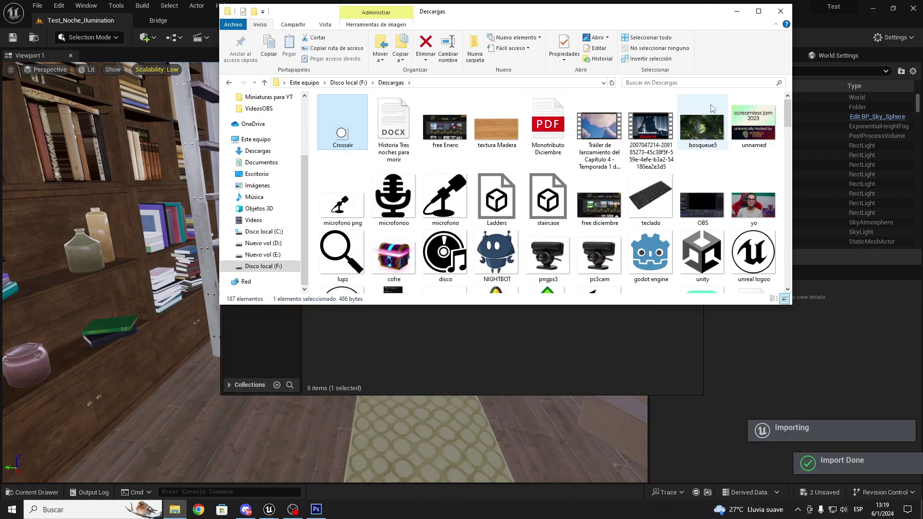
Close File Explorer and the floating content browser, then reopen the Content Drawer.
{"action": "left_click", "coordinate": [776, 8]}
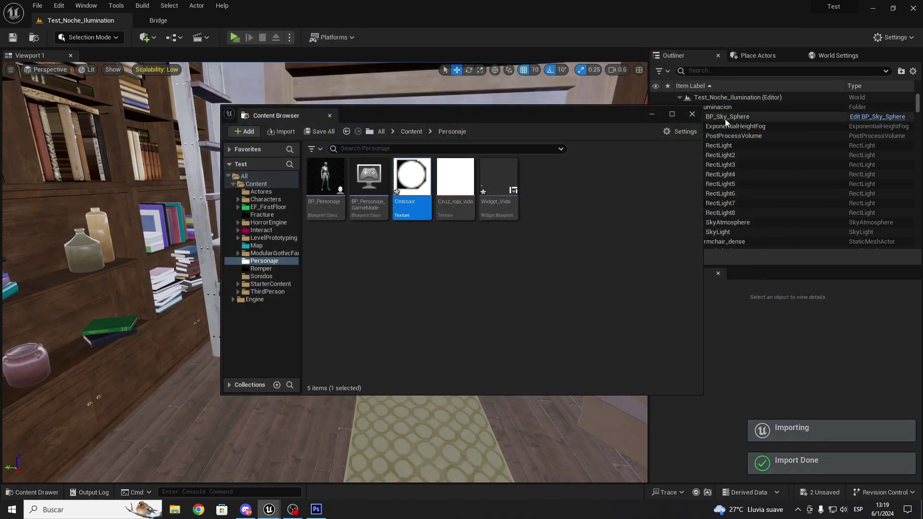
{"action": "left_click", "coordinate": [692, 114]}
{"action": "key", "text": "ctrl+space"}
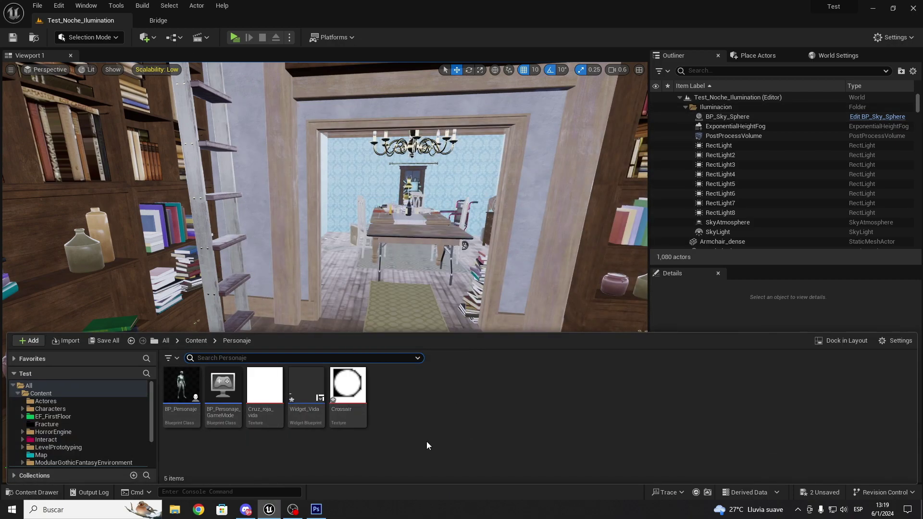
{"action": "left_click", "coordinate": [303, 389]}
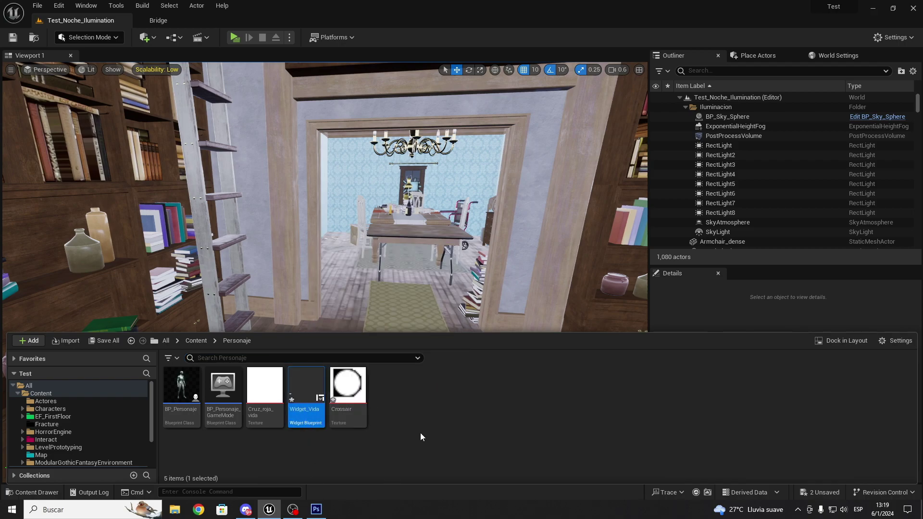
{"action": "right_click", "coordinate": [402, 388]}
{"action": "mouse_move", "coordinate": [445, 380]}
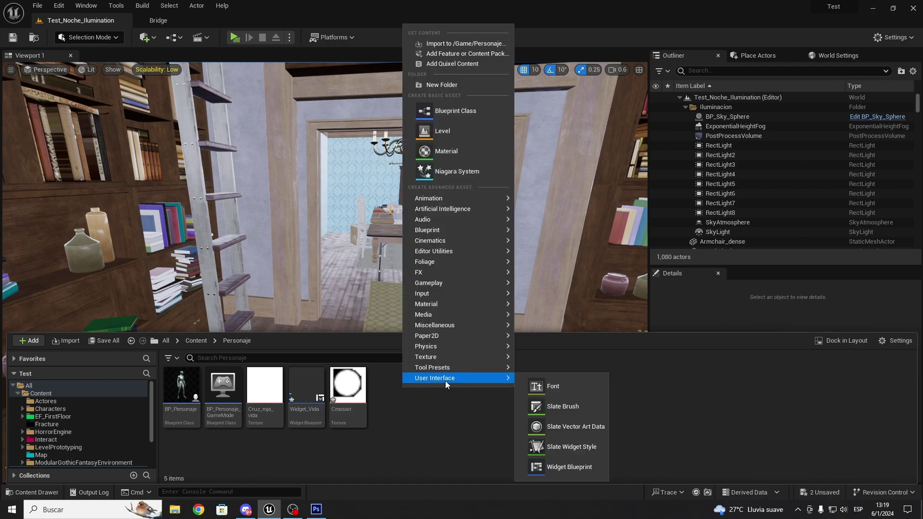
{"action": "left_click", "coordinate": [564, 468]}
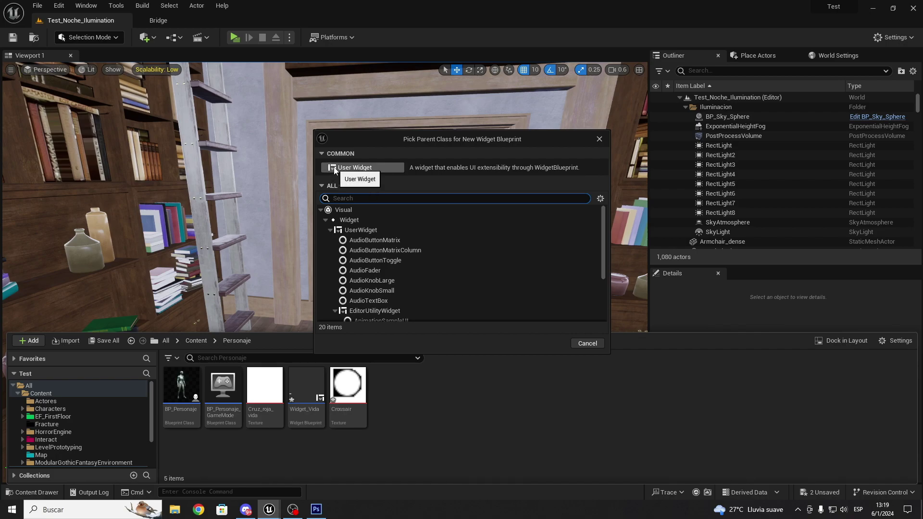
{"action": "left_click", "coordinate": [347, 168]}
{"action": "key", "text": "Return"}
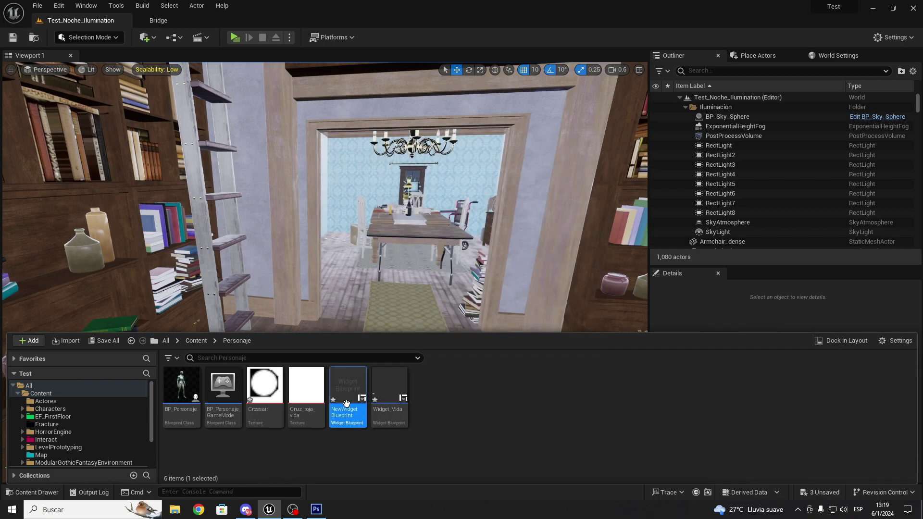
{"action": "double_click", "coordinate": [345, 382]}
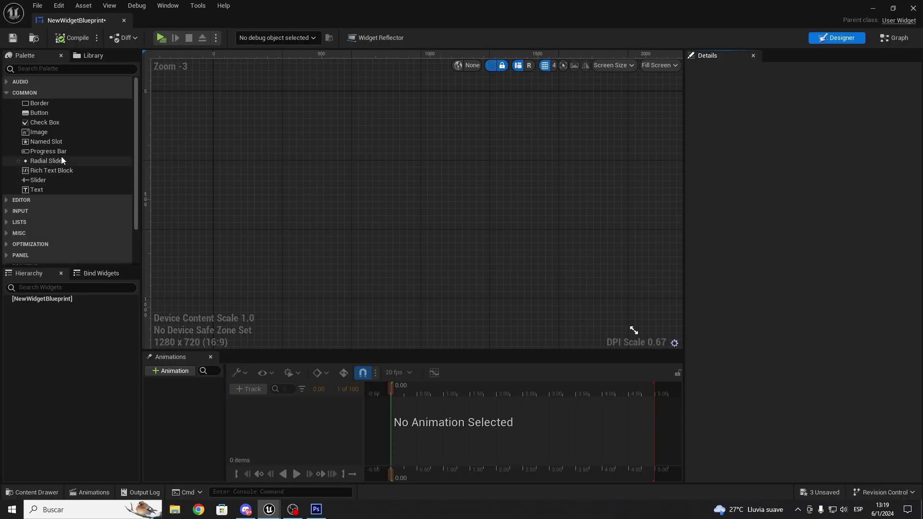
{"action": "left_click", "coordinate": [43, 69]}
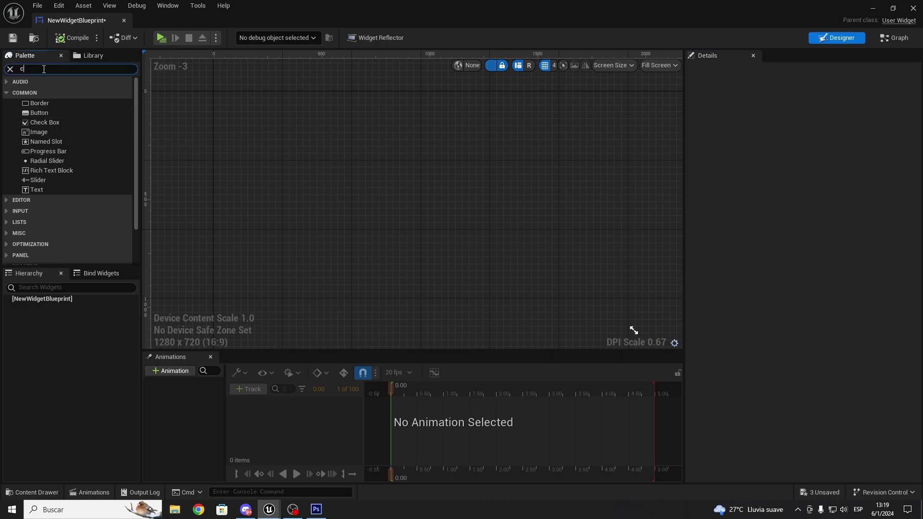
{"action": "type", "text": "ca"}
{"action": "left_click_drag", "start_coordinate": [48, 92], "coordinate": [299, 248]}
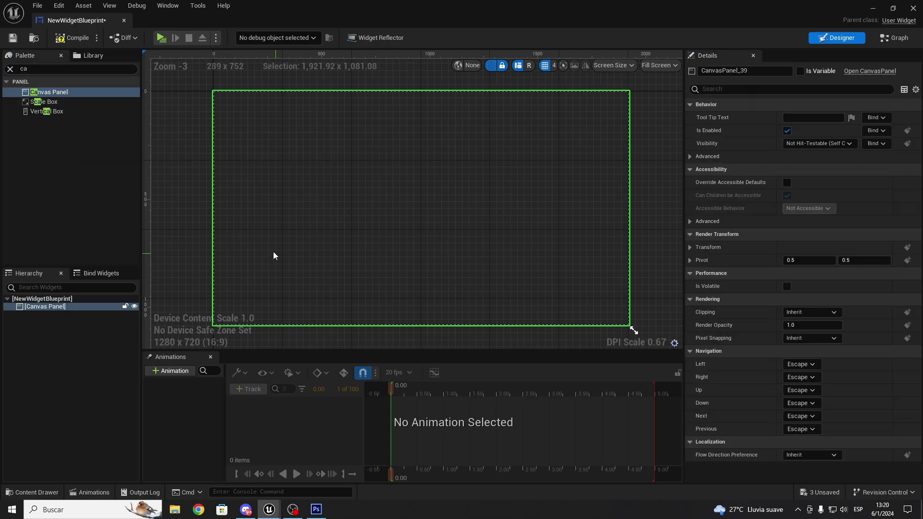
{"action": "left_click", "coordinate": [72, 37]}
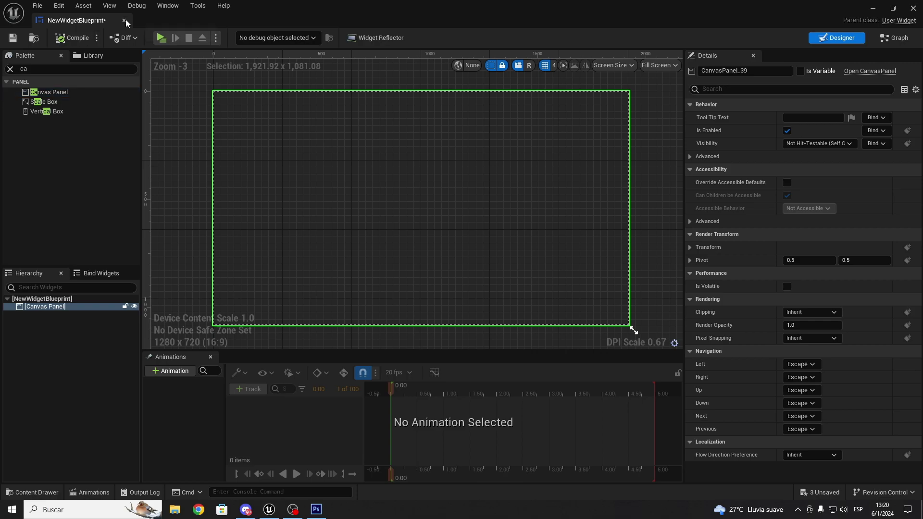
{"action": "key", "text": "alt+Tab"}
{"action": "key", "text": "ctrl+space"}
{"action": "left_click", "coordinate": [348, 413]}
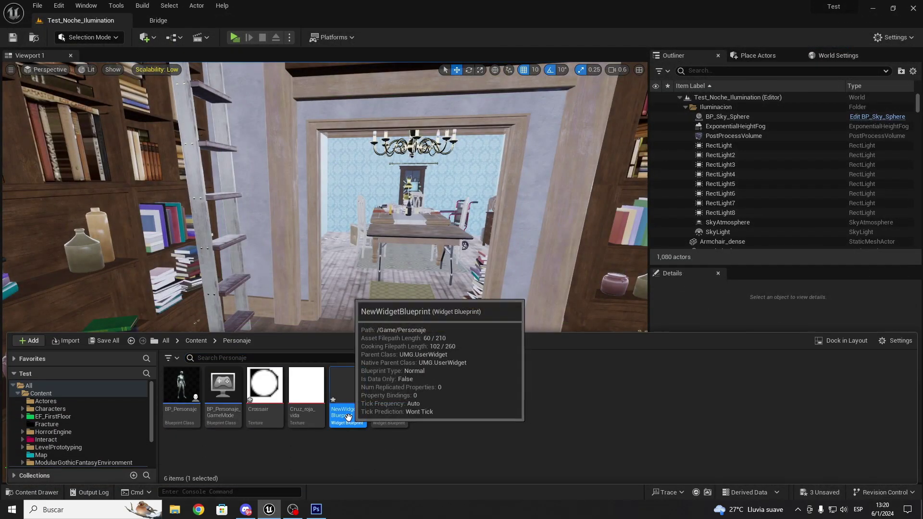
{"action": "key", "text": "Delete"}
{"action": "left_click", "coordinate": [372, 412]}
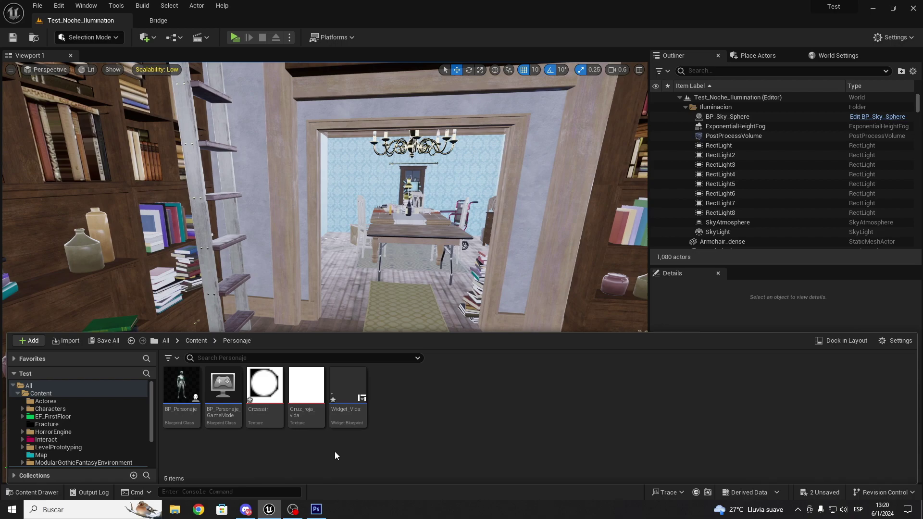
Open Widget_Vida and drag an Image from Palette > Common onto the canvas.
{"action": "double_click", "coordinate": [347, 387]}
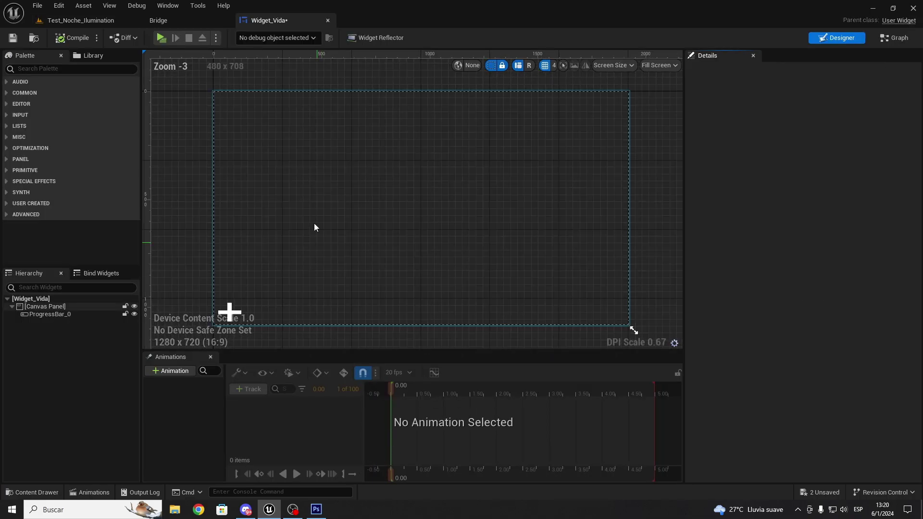
{"action": "scroll", "coordinate": [292, 151], "scroll_direction": "down", "scroll_amount": 1}
{"action": "scroll", "coordinate": [293, 217], "scroll_direction": "up", "scroll_amount": 2}
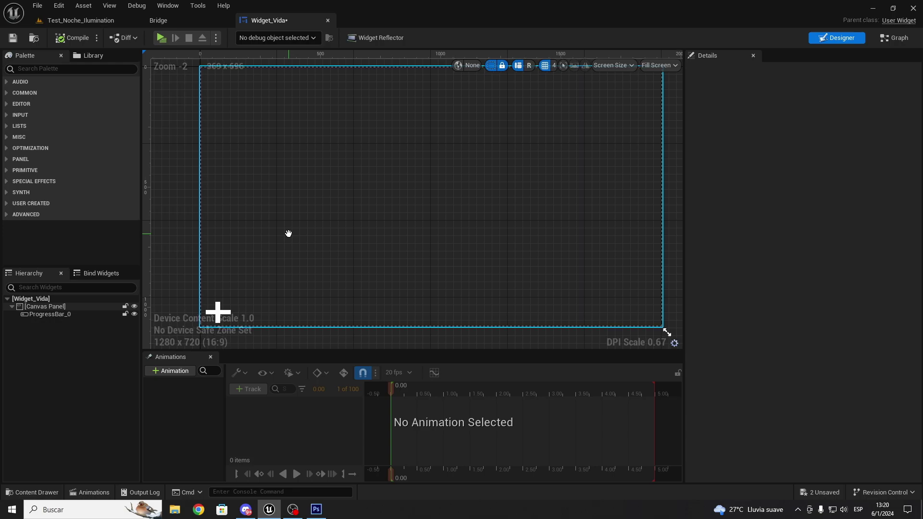
{"action": "left_click", "coordinate": [7, 93]}
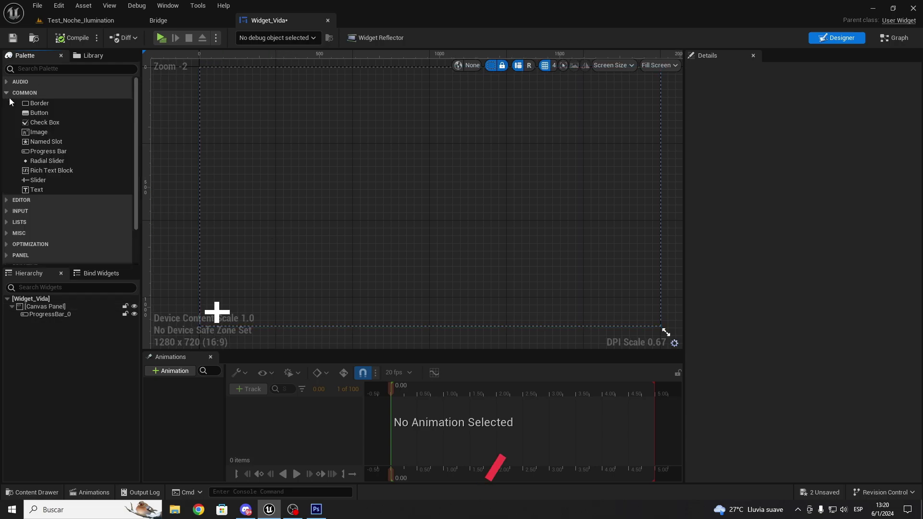
{"action": "left_click_drag", "start_coordinate": [43, 133], "coordinate": [390, 191]}
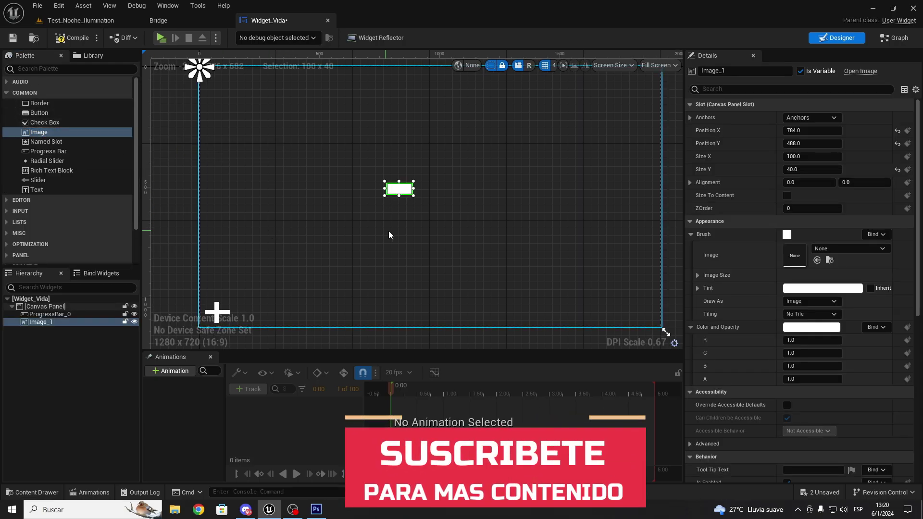
Anchor the image to the centre and set its position to X 0, Y 0.
{"action": "left_click", "coordinate": [794, 117]}
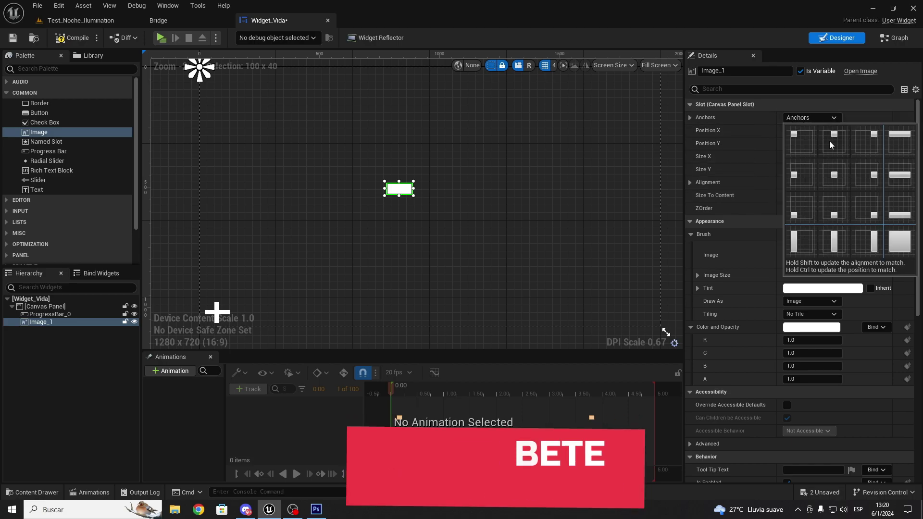
{"action": "left_click", "coordinate": [834, 176]}
{"action": "left_click", "coordinate": [805, 130]}
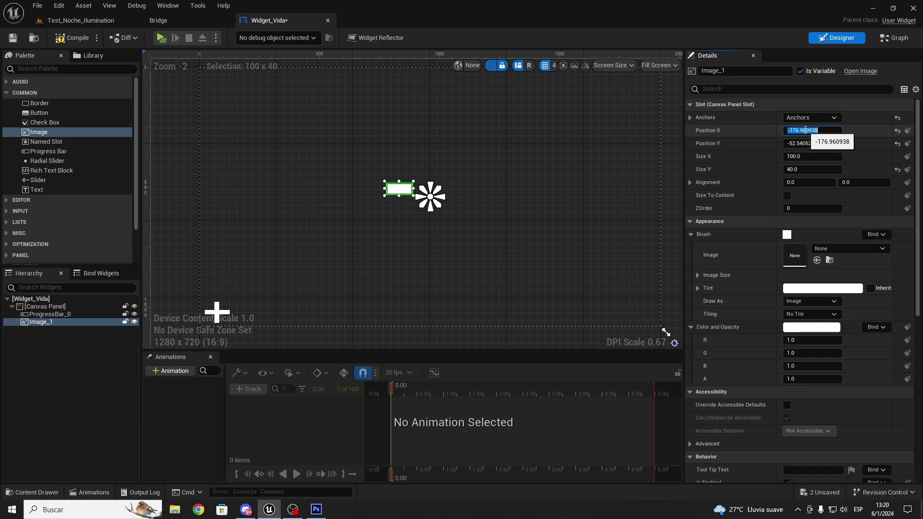
{"action": "type", "text": "0"}
{"action": "key", "text": "Tab"}
{"action": "type", "text": "0"}
{"action": "key", "text": "Return"}
{"action": "left_click", "coordinate": [806, 148]}
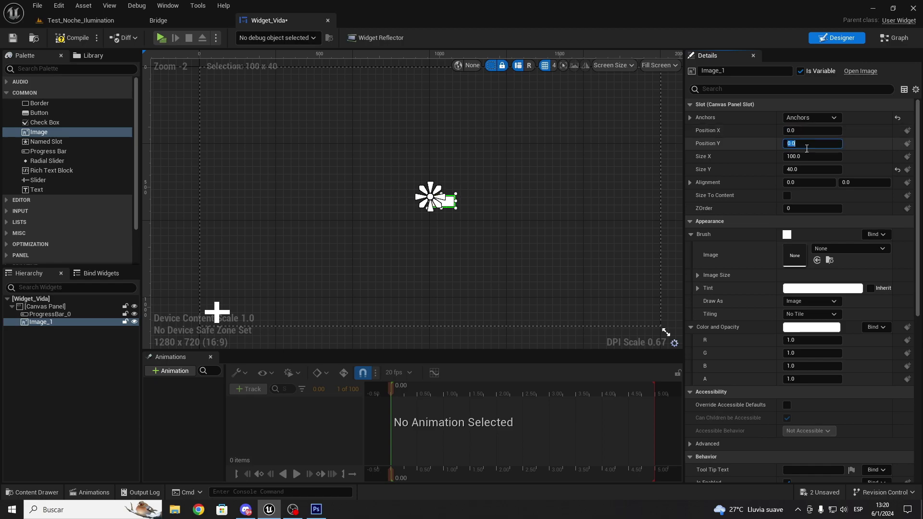
Set the image's alignment to 0.5, 0.5.
{"action": "left_click", "coordinate": [826, 184]}
{"action": "type", "text": "0.5"}
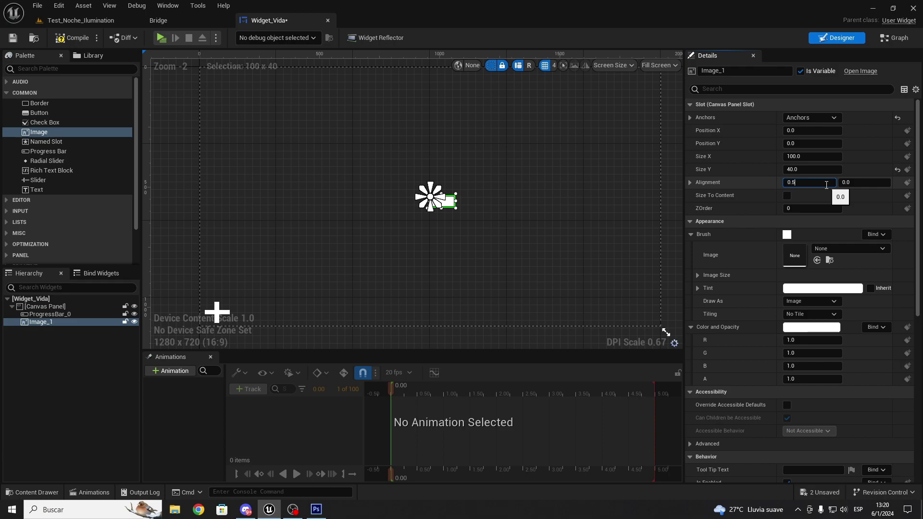
{"action": "key", "text": "Return"}
{"action": "left_click", "coordinate": [863, 184]}
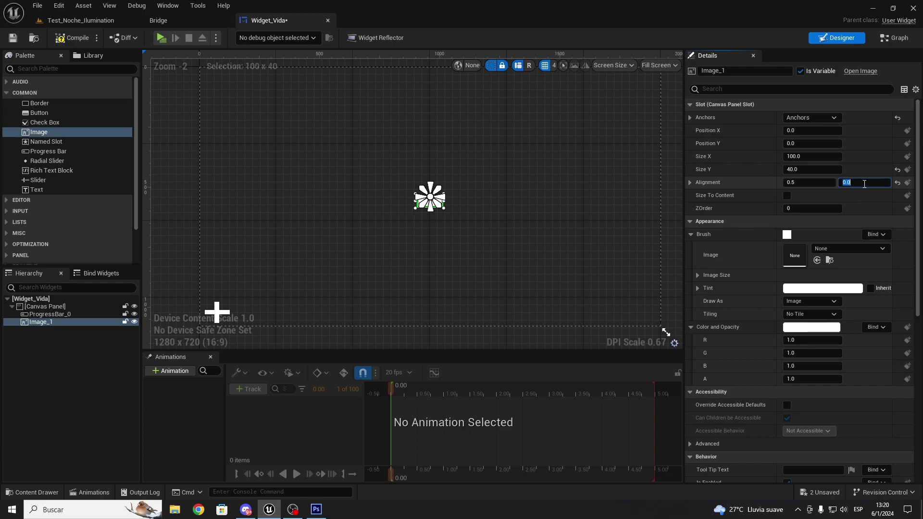
{"action": "type", "text": "0.5"}
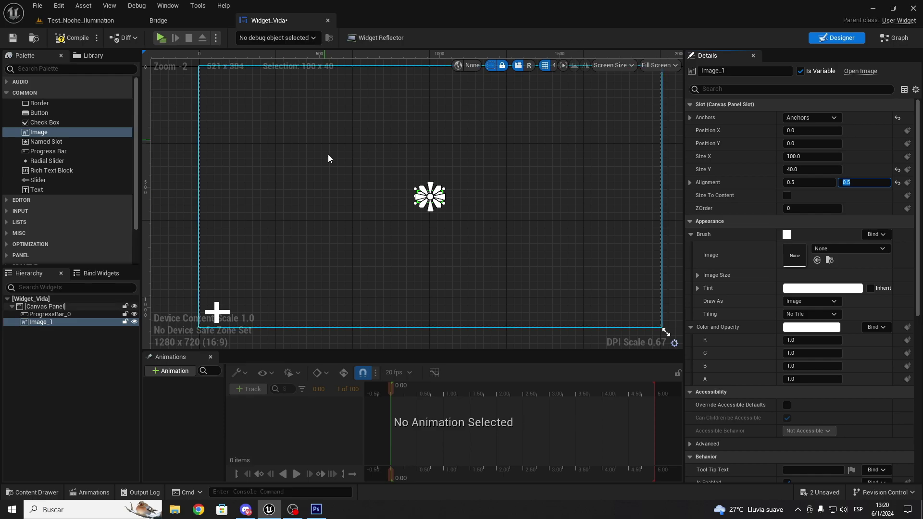
{"action": "scroll", "coordinate": [430, 208], "scroll_direction": "up", "scroll_amount": 6}
{"action": "scroll", "coordinate": [433, 246], "scroll_direction": "up", "scroll_amount": 1}
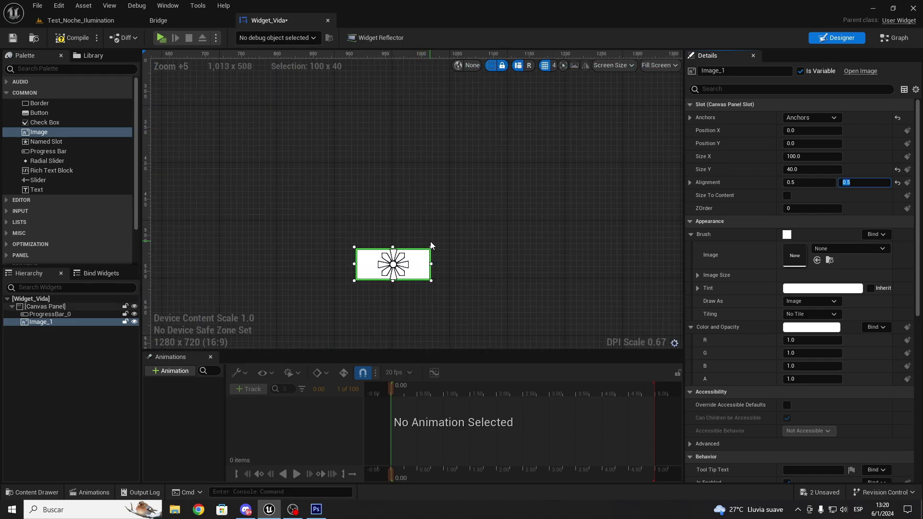
{"action": "left_click", "coordinate": [431, 241]}
{"action": "left_click", "coordinate": [431, 250]}
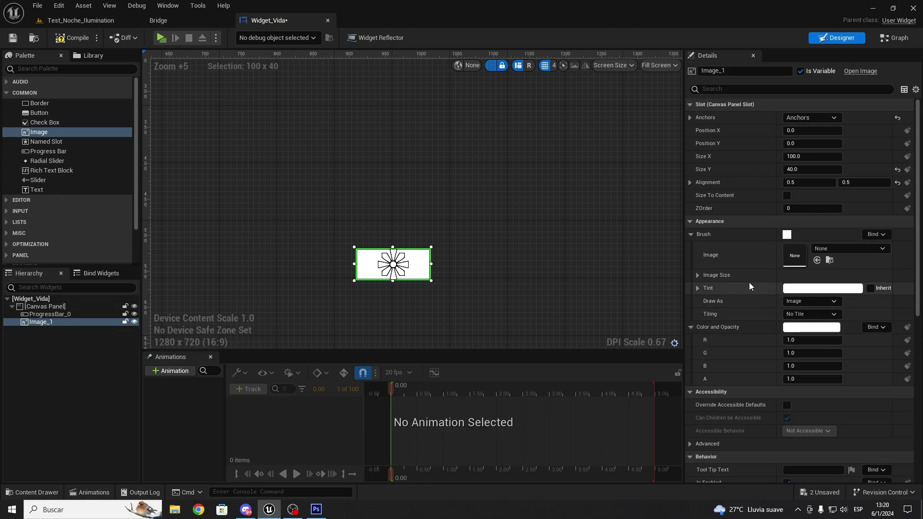
Assign the Crossair texture to the image's Brush Image.
{"action": "left_click", "coordinate": [697, 276]}
{"action": "left_click", "coordinate": [697, 276]}
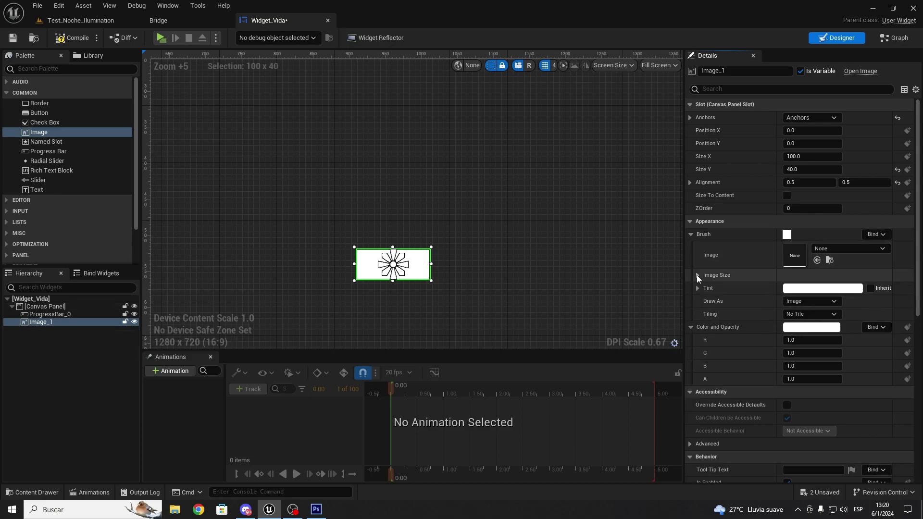
{"action": "key", "text": "ctrl+space"}
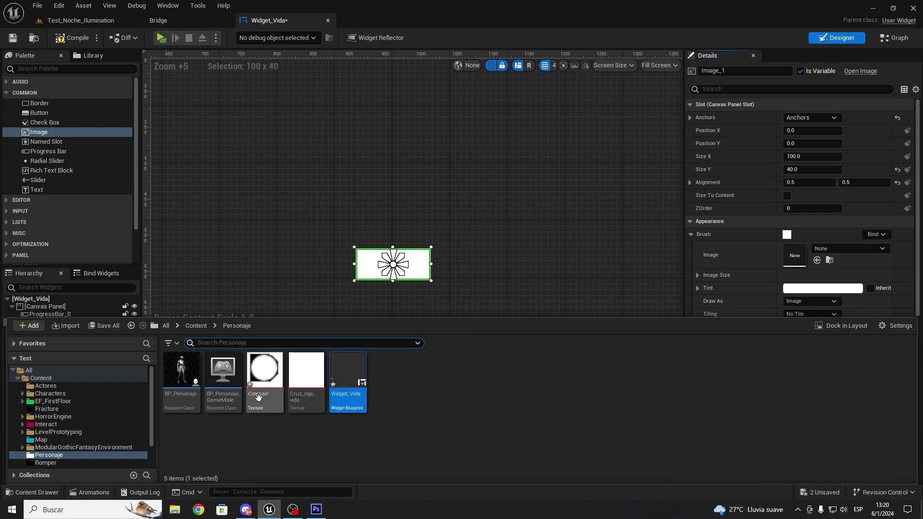
{"action": "key", "text": "ctrl+space"}
{"action": "left_click", "coordinate": [816, 260]}
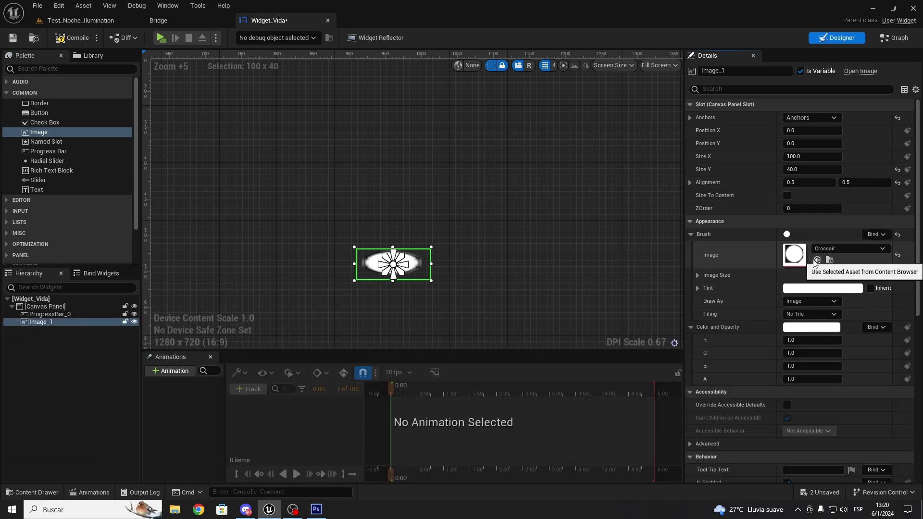
Resize the crosshair image to a roughly square shape and nudge it slightly lower.
{"action": "scroll", "coordinate": [368, 288], "scroll_direction": "up", "scroll_amount": 1}
{"action": "scroll", "coordinate": [368, 288], "scroll_direction": "down", "scroll_amount": 2}
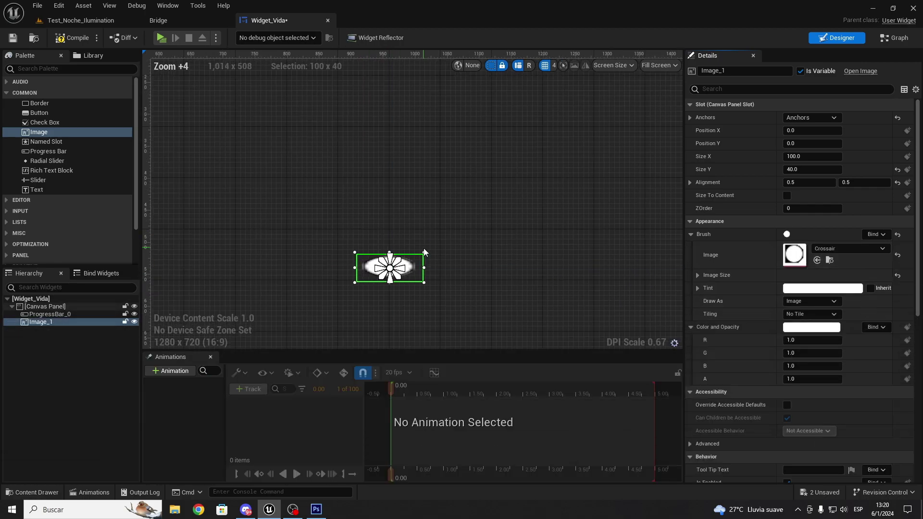
{"action": "left_click_drag", "start_coordinate": [425, 254], "coordinate": [432, 215]}
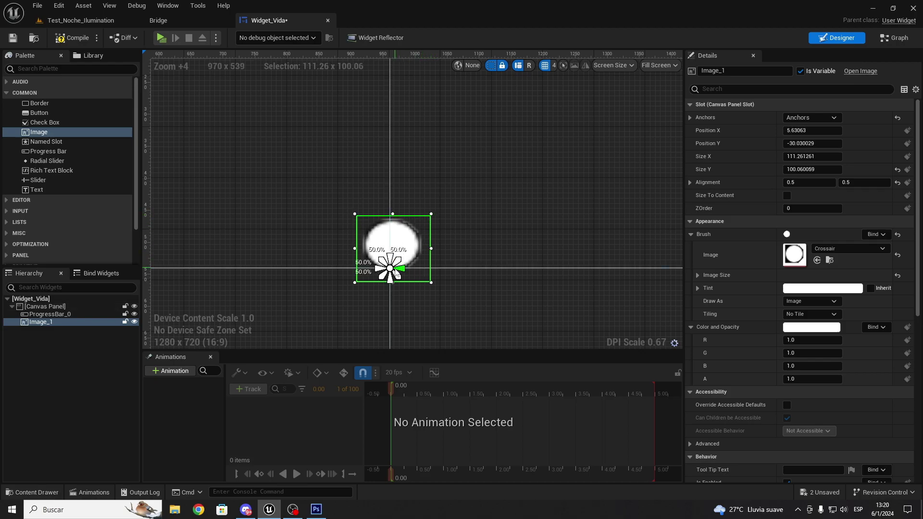
{"action": "mouse_move", "coordinate": [395, 231]}
{"action": "left_mouse_down"}
{"action": "mouse_move", "coordinate": [398, 251]}
{"action": "mouse_move", "coordinate": [416, 269]}
{"action": "left_mouse_up"}
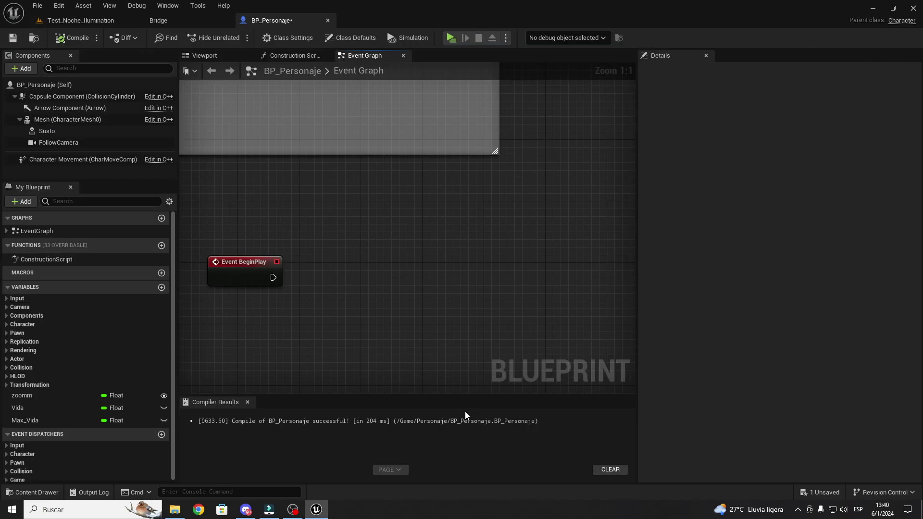
Locate the Event BeginPlay node in BP_Personaje's event graph.
{"action": "scroll", "coordinate": [297, 244], "scroll_direction": "down", "scroll_amount": 7}
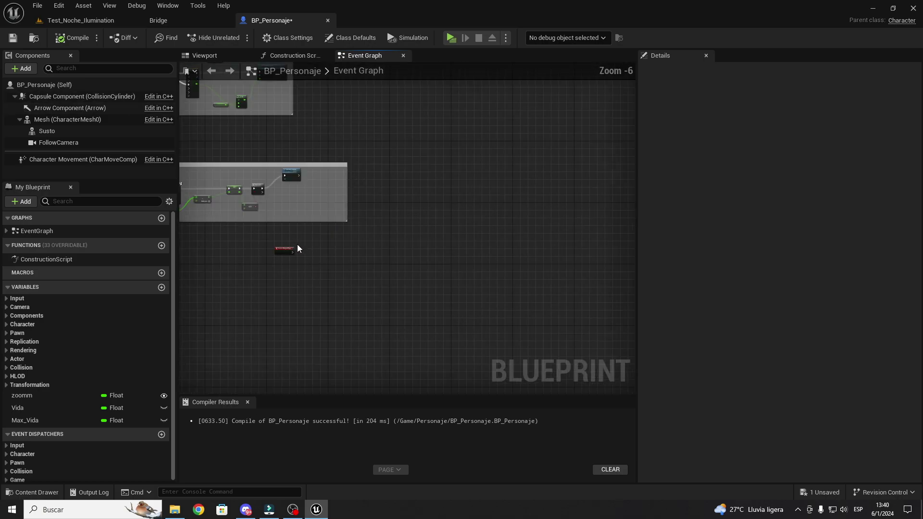
{"action": "scroll", "coordinate": [297, 244], "scroll_direction": "up", "scroll_amount": 7}
{"action": "right_click_drag", "start_coordinate": [305, 262], "coordinate": [364, 237]}
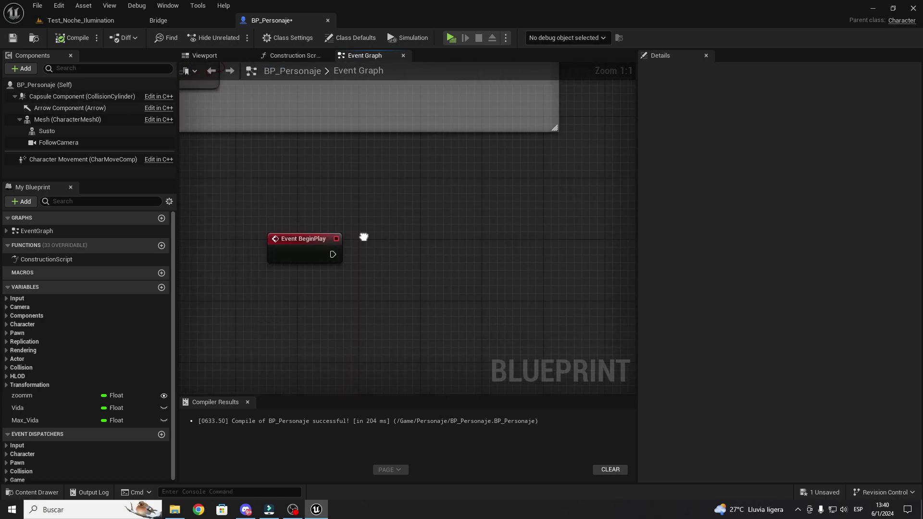
{"action": "right_click_drag", "start_coordinate": [232, 202], "coordinate": [381, 193]}
{"action": "left_click_drag", "start_coordinate": [319, 156], "coordinate": [538, 308]}
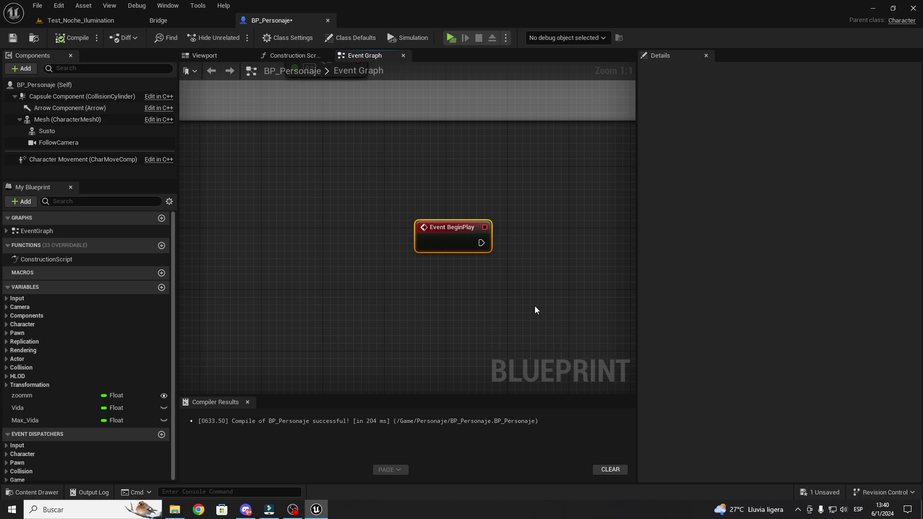
{"action": "left_click_drag", "start_coordinate": [365, 210], "coordinate": [485, 252]}
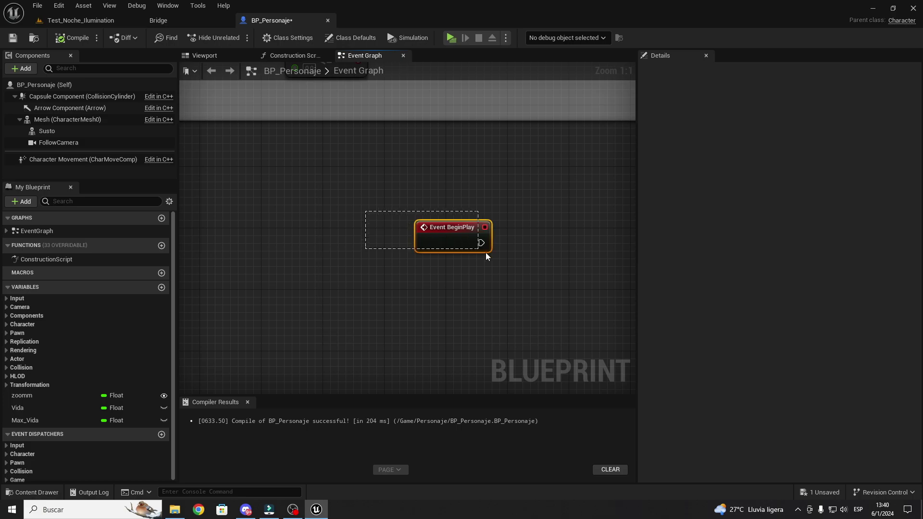
{"action": "right_click", "coordinate": [350, 319]}
{"action": "type", "text": "b"}
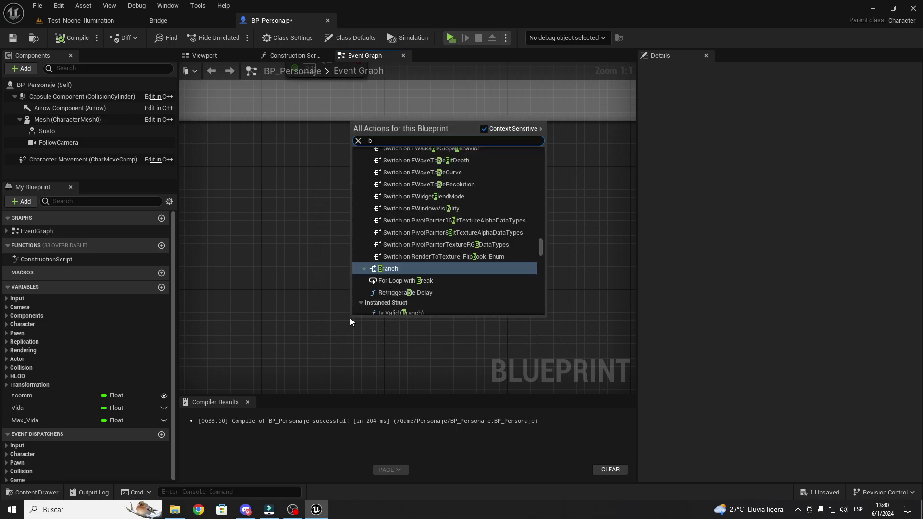
{"action": "type", "text": "e"}
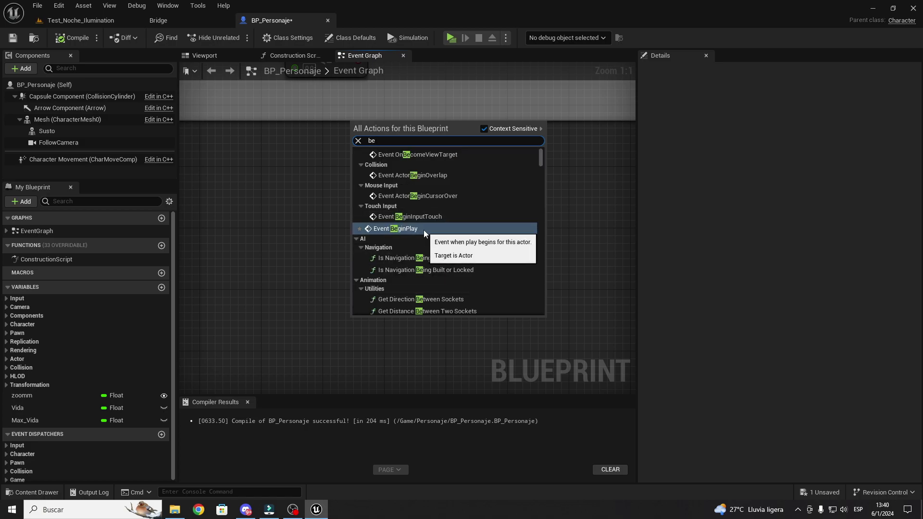
{"action": "left_click", "coordinate": [423, 229]}
{"action": "mouse_move", "coordinate": [396, 287]}
{"action": "right_mouse_down"}
{"action": "mouse_move", "coordinate": [251, 302]}
{"action": "mouse_move", "coordinate": [267, 306]}
{"action": "right_mouse_up"}
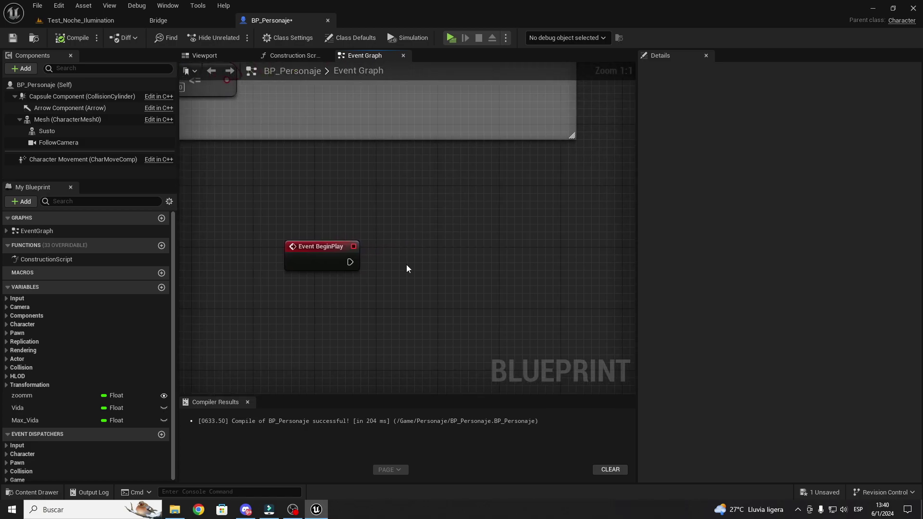
Add a Create Widget node after Event BeginPlay with its class set to Widget_Vida.
{"action": "left_click_drag", "start_coordinate": [350, 262], "coordinate": [402, 260]}
{"action": "type", "text": "create "}
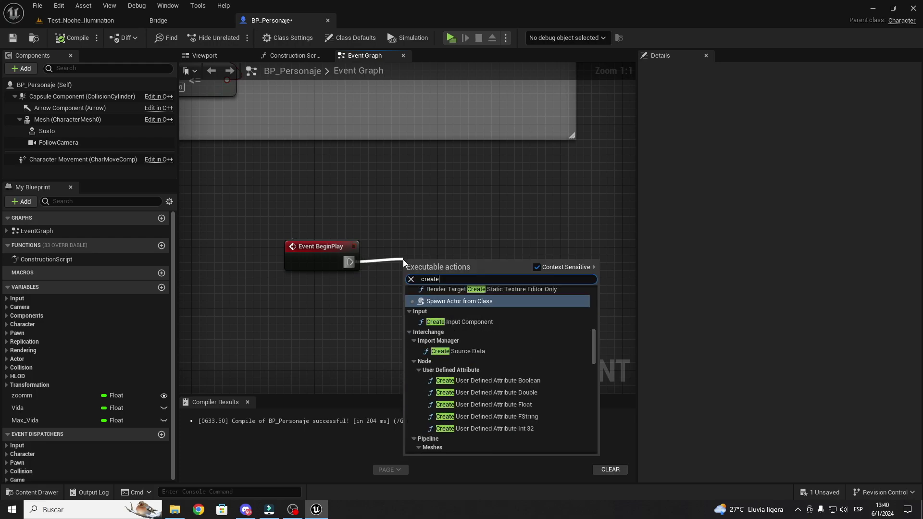
{"action": "type", "text": "wi"}
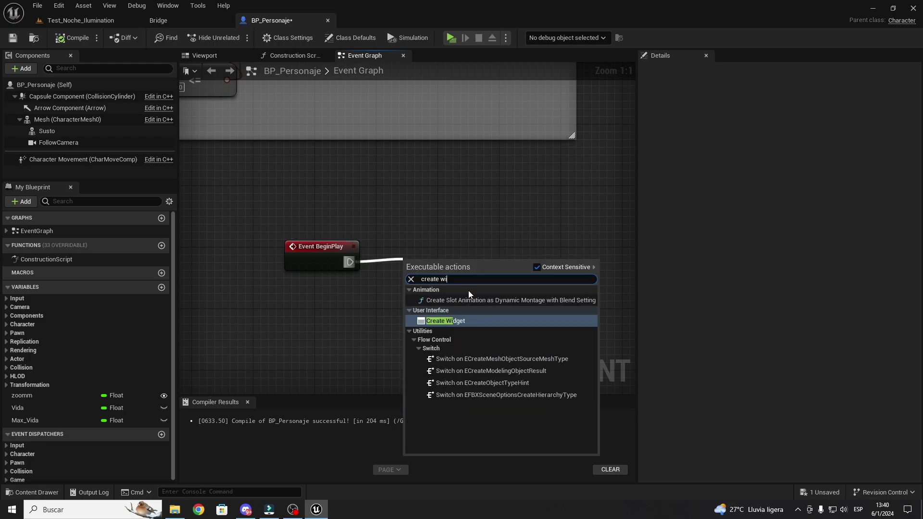
{"action": "left_click", "coordinate": [483, 322]}
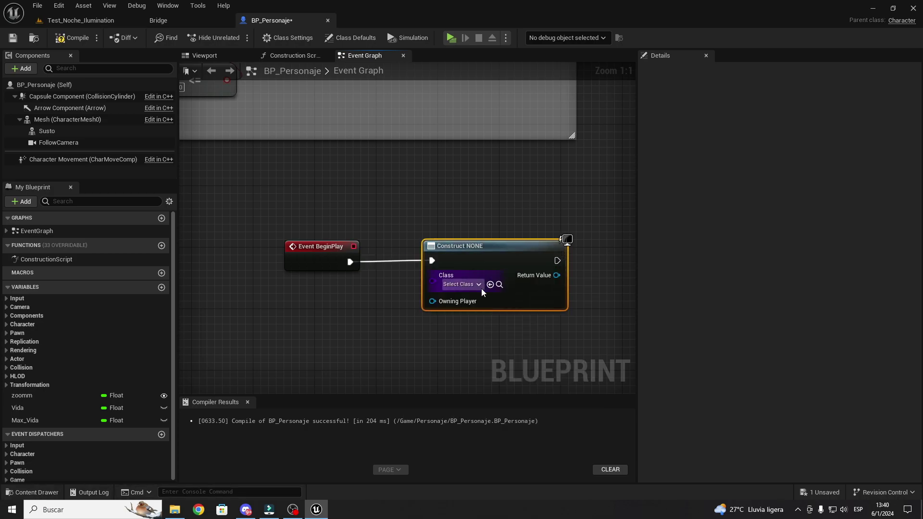
{"action": "key", "text": "ctrl+space"}
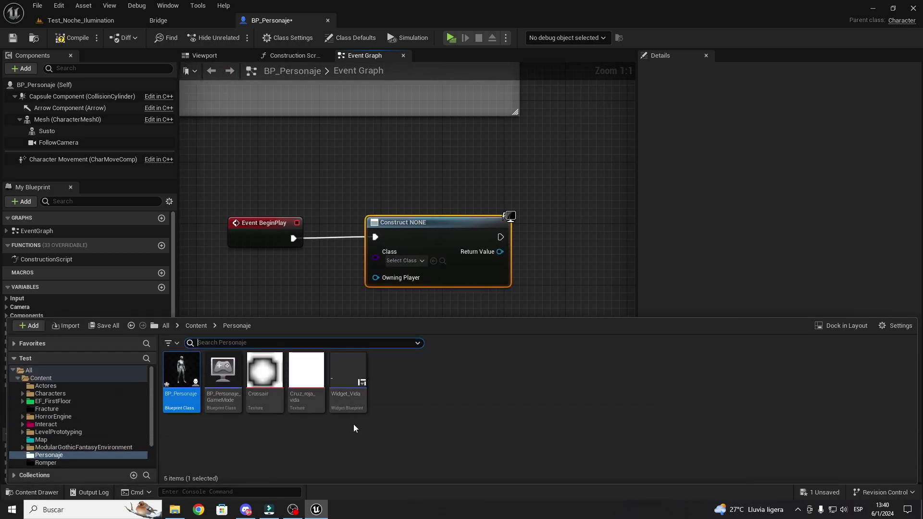
{"action": "left_click", "coordinate": [423, 277]}
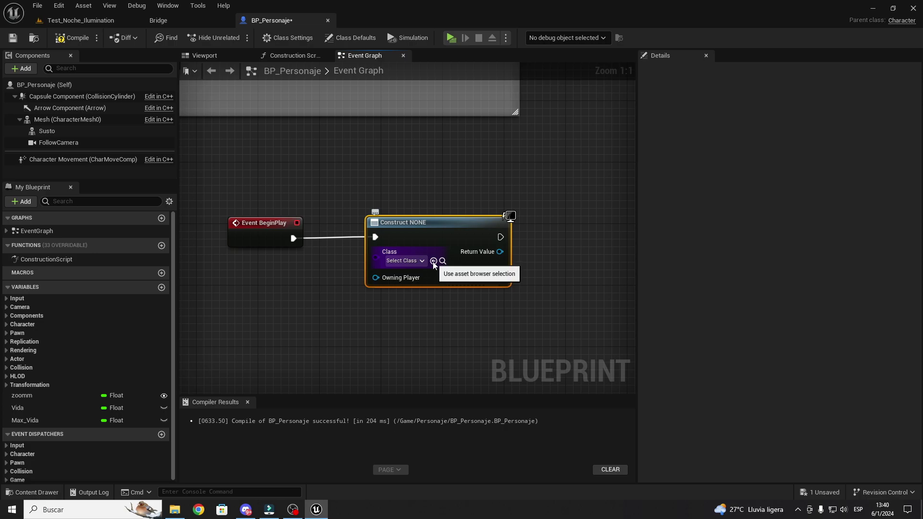
{"action": "left_click", "coordinate": [433, 262]}
Wire an Add to Viewport node from the Create Widget Return Value and align it.
{"action": "right_click_drag", "start_coordinate": [470, 296], "coordinate": [293, 300]}
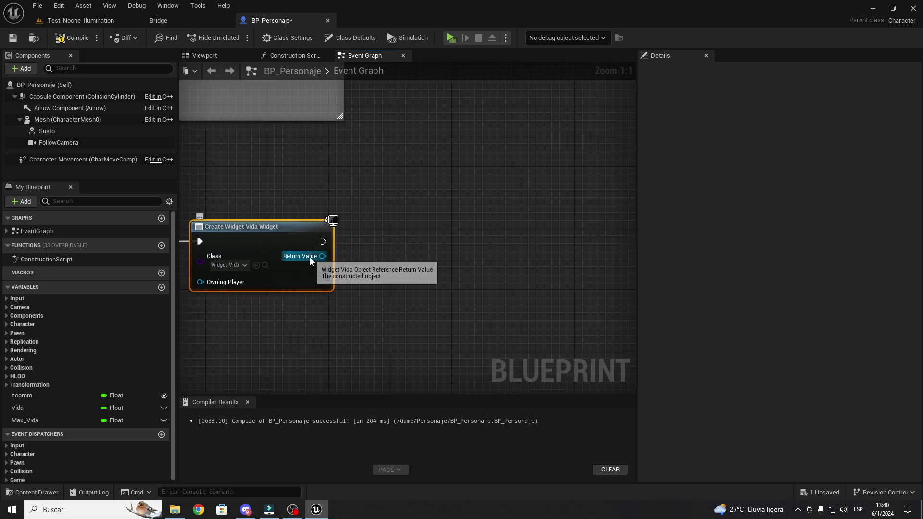
{"action": "left_click_drag", "start_coordinate": [310, 257], "coordinate": [368, 257]}
{"action": "type", "text": "add t"}
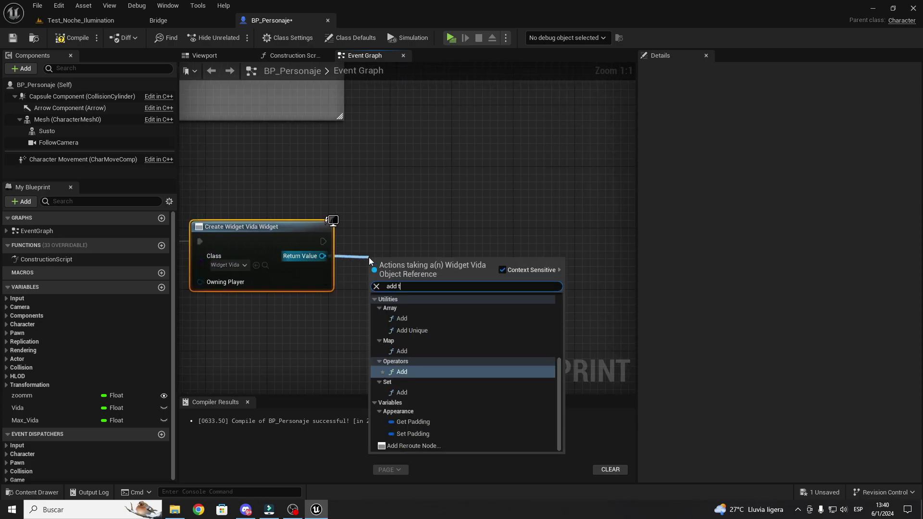
{"action": "type", "text": "o"}
{"action": "key", "text": "Up"}
{"action": "key", "text": "Return"}
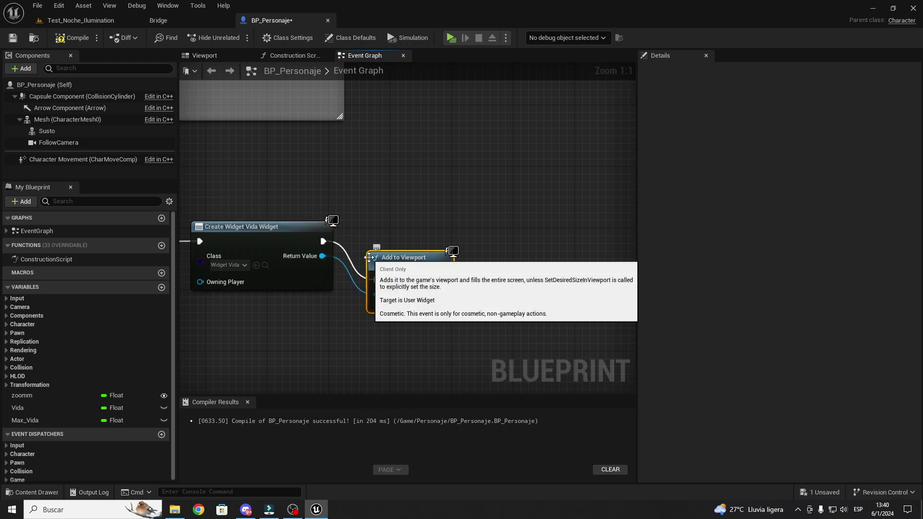
{"action": "left_click_drag", "start_coordinate": [399, 270], "coordinate": [399, 232]}
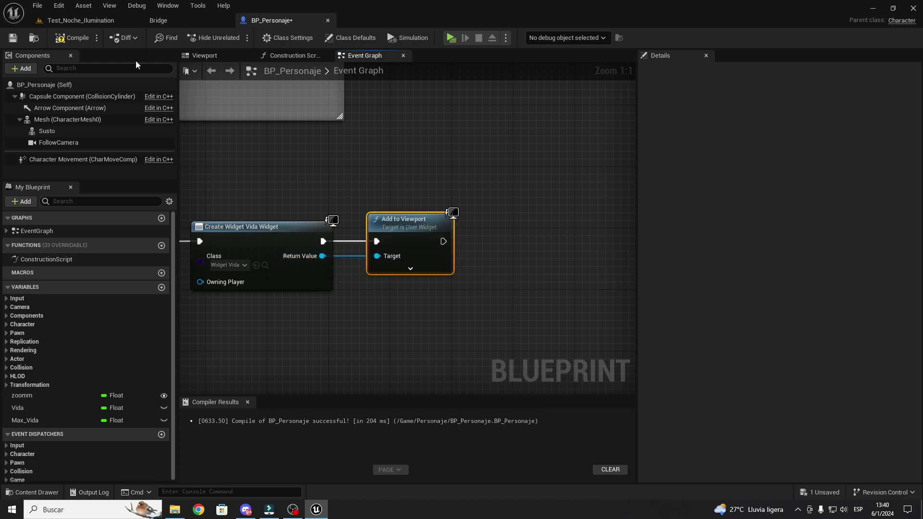
Play-test the Test_Noche_Ilumination level and walk forward to check the crosshair.
{"action": "left_click", "coordinate": [68, 22]}
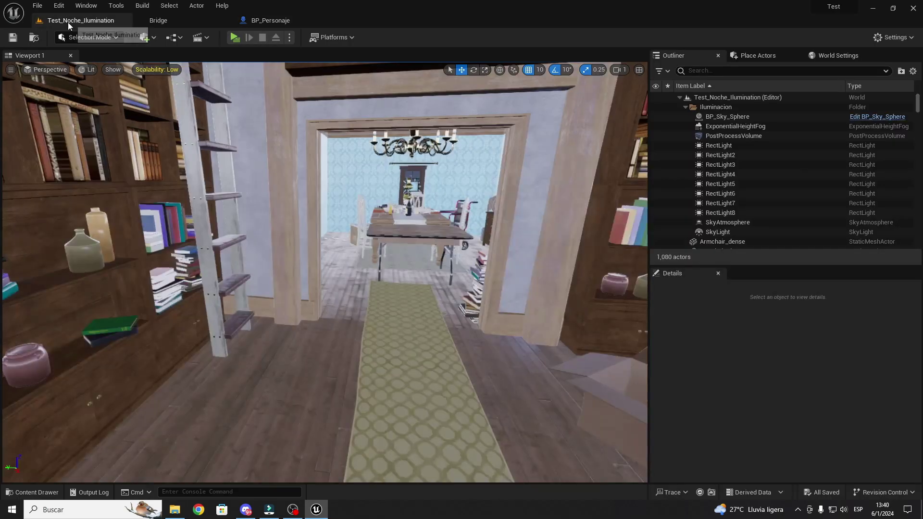
{"action": "left_click", "coordinate": [230, 39]}
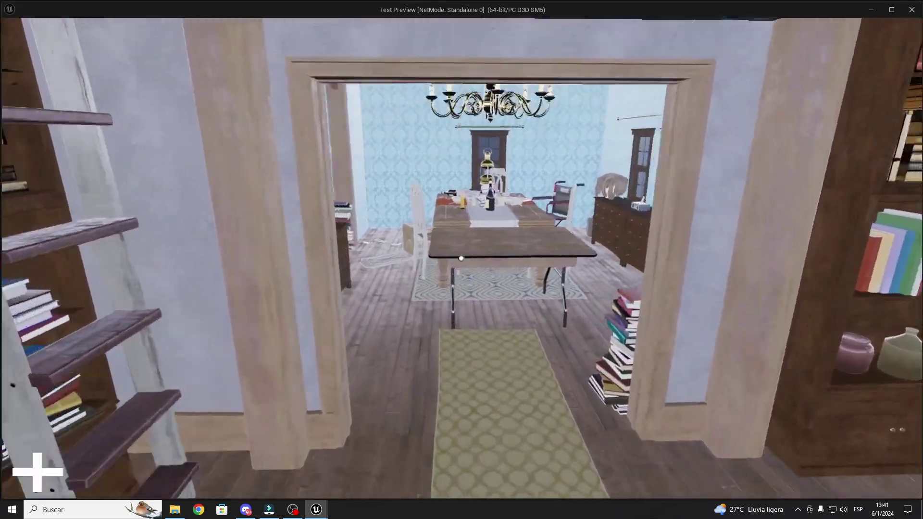
{"action": "mouse_move", "coordinate": [461, 258]}
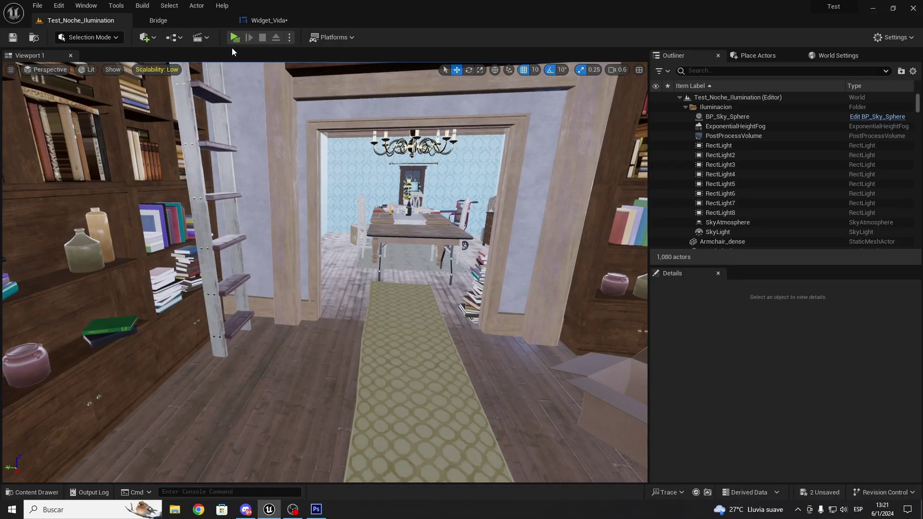
{"action": "left_click", "coordinate": [235, 38]}
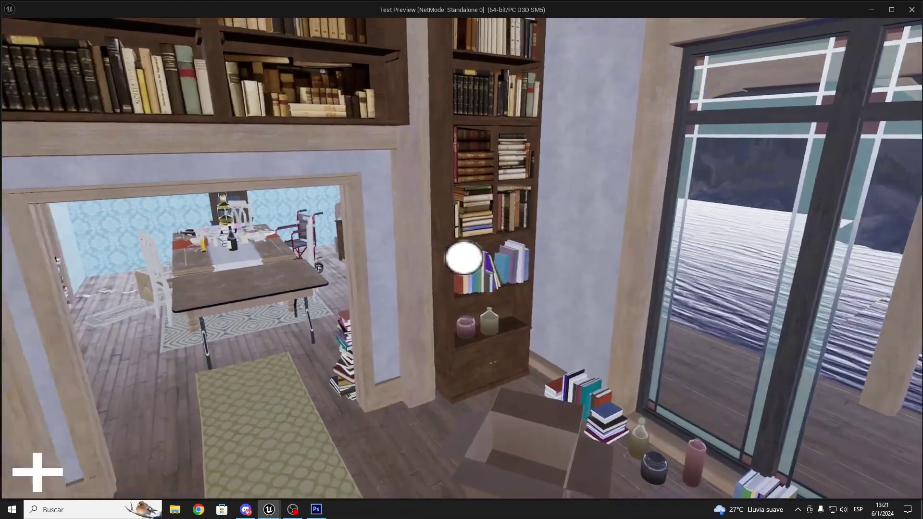
{"action": "key", "text": "w"}
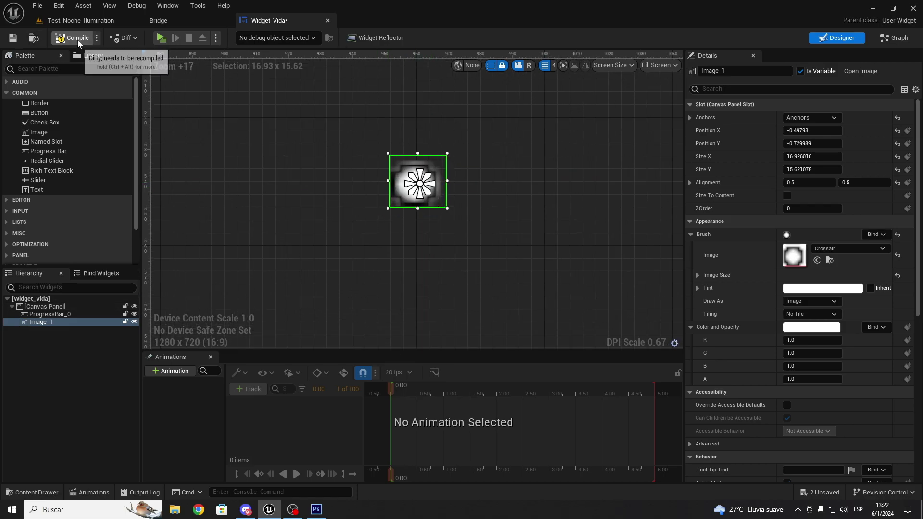
Return to the Test_Noche_Ilumination level editor.
{"action": "left_click", "coordinate": [85, 22]}
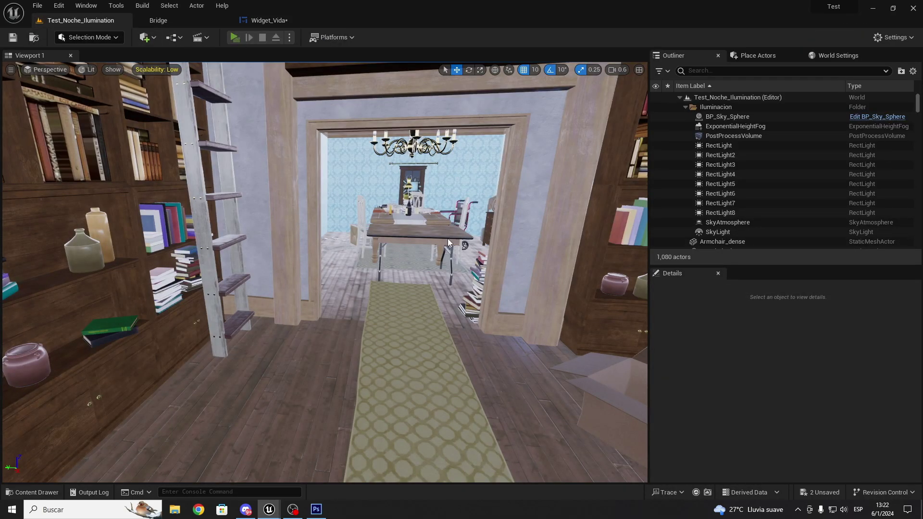
Launch the play-test and walk through dining room, hallway, kitchen and living room.
{"action": "key", "text": "alt+p"}
{"action": "key", "text": "w"}
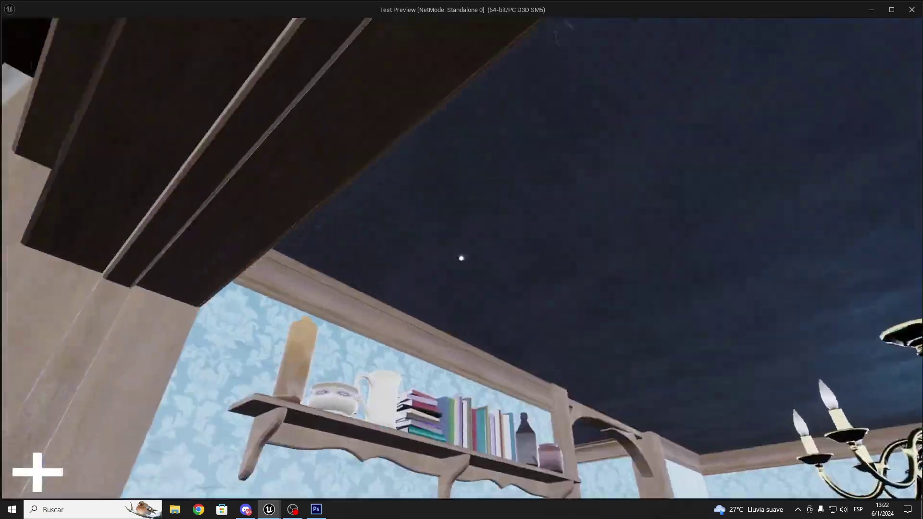
{"action": "key", "text": "w"}
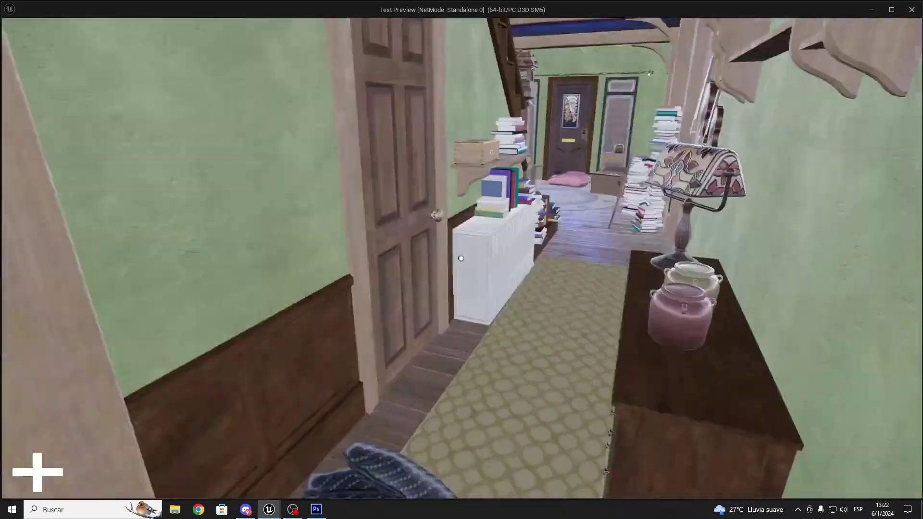
{"action": "key", "text": "w"}
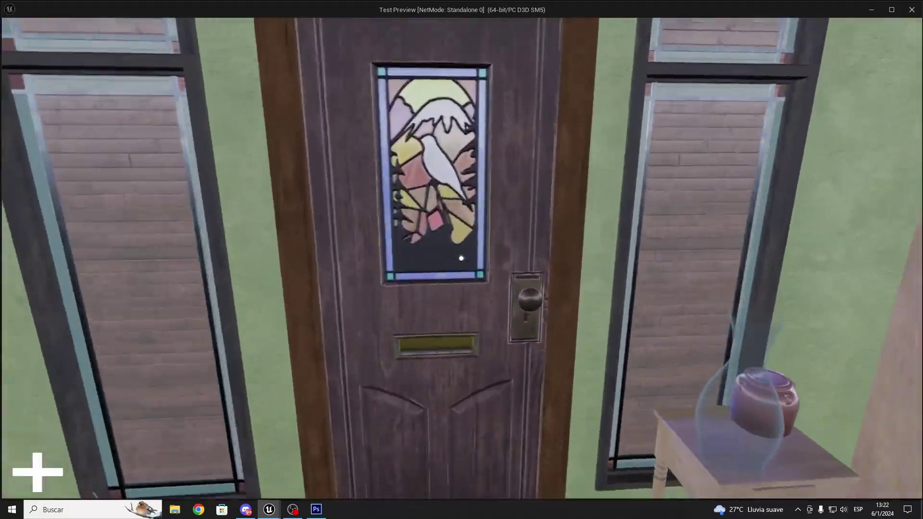
{"action": "key", "text": "w"}
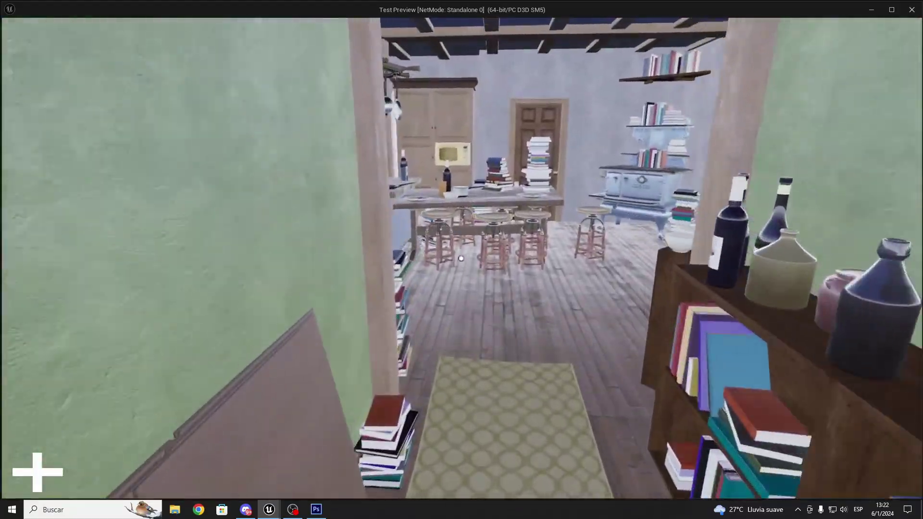
{"action": "key", "text": "w"}
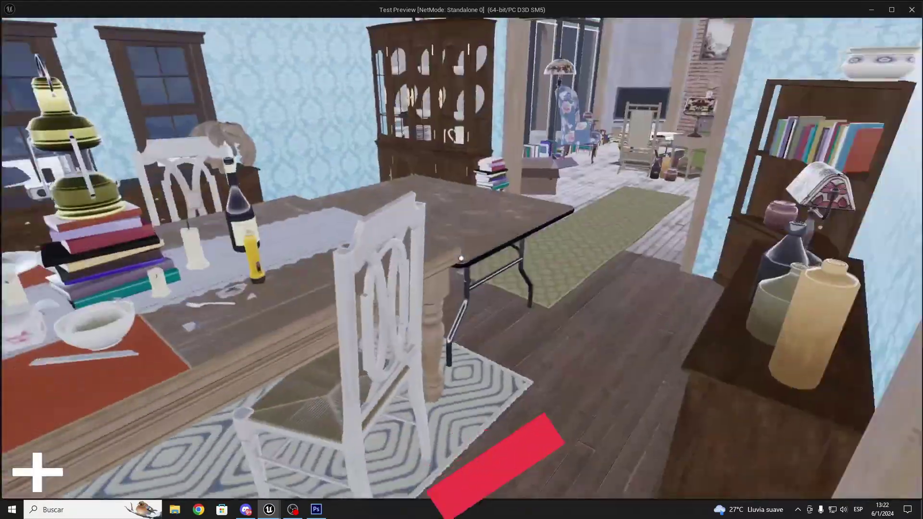
{"action": "key", "text": "w"}
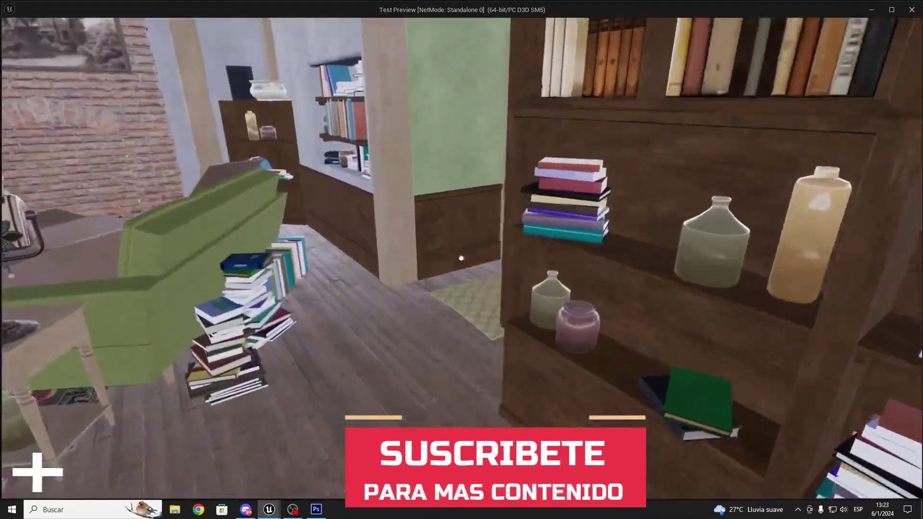
{"action": "key", "text": "w"}
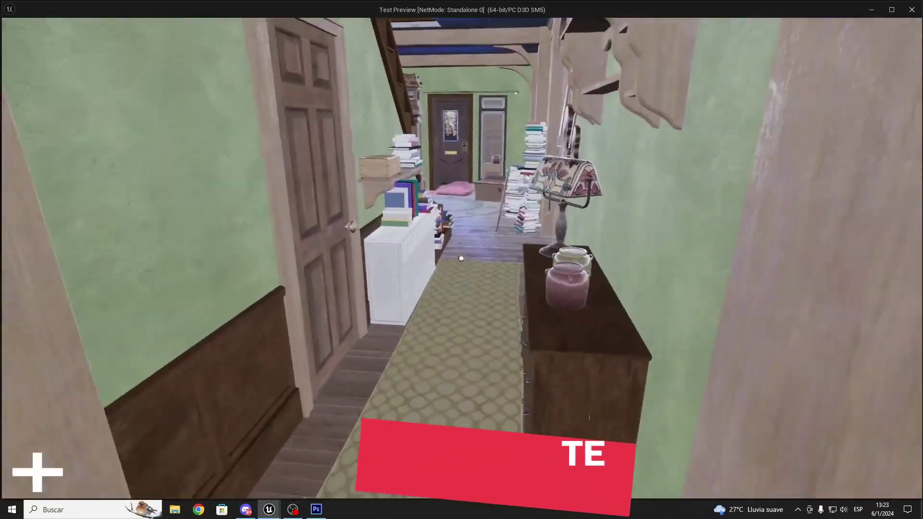
{"action": "key", "text": "w"}
Walk past the hanging violins, kitchen counter and book stacks, confirming the crosshair stays centred.
{"action": "key", "text": "d"}
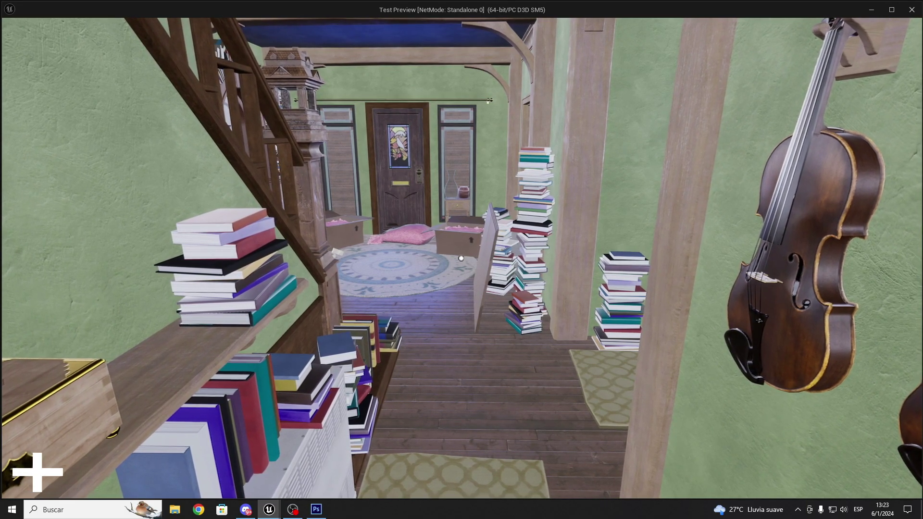
{"action": "mouse_move", "coordinate": [461, 258]}
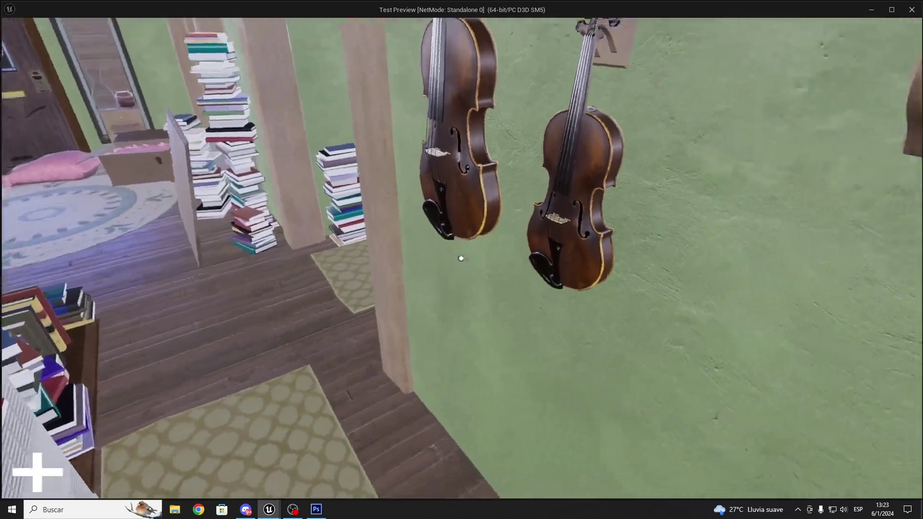
{"action": "key", "text": "w"}
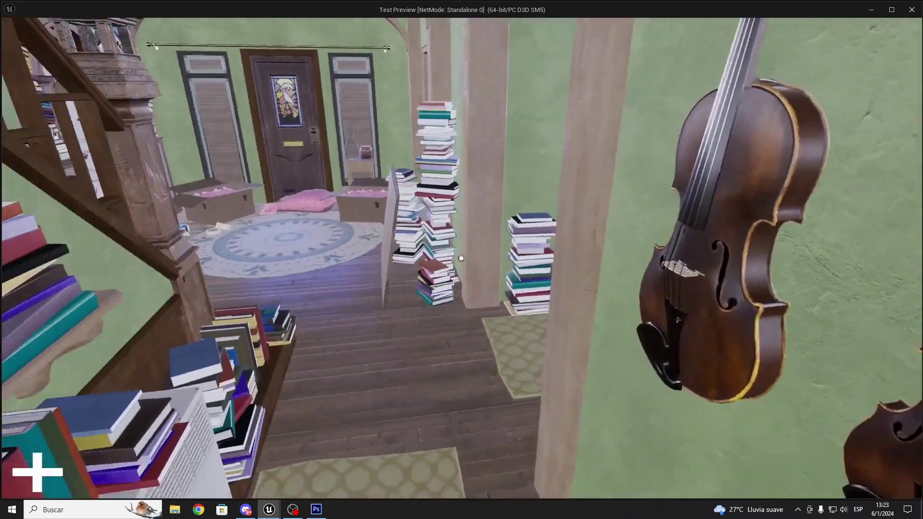
{"action": "key", "text": "w"}
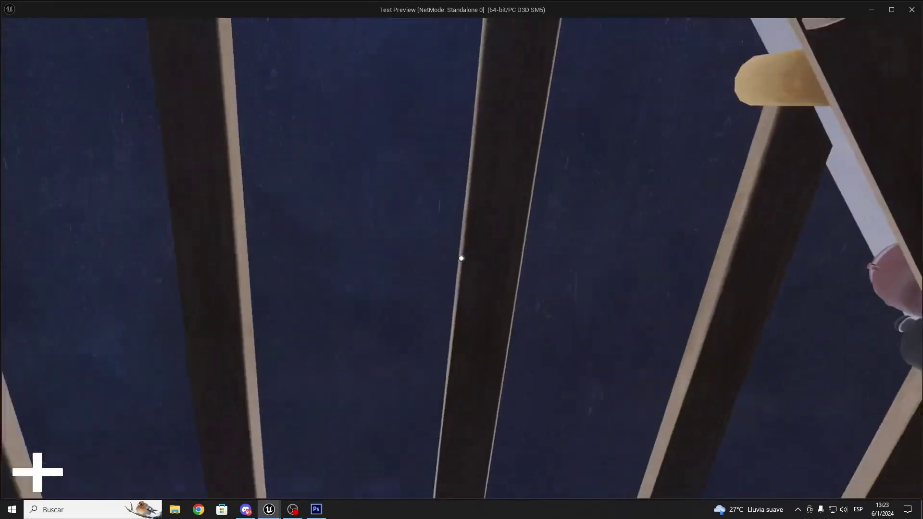
{"action": "key", "text": "w"}
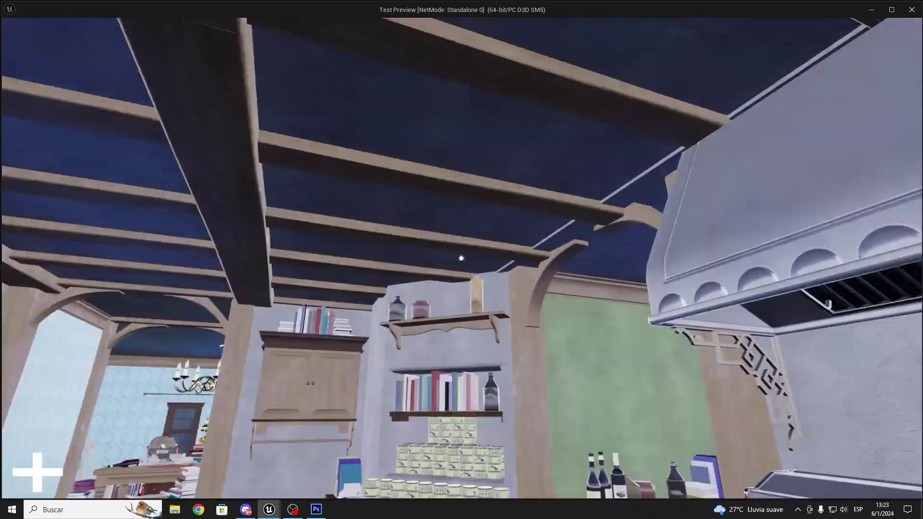
{"action": "key", "text": "w"}
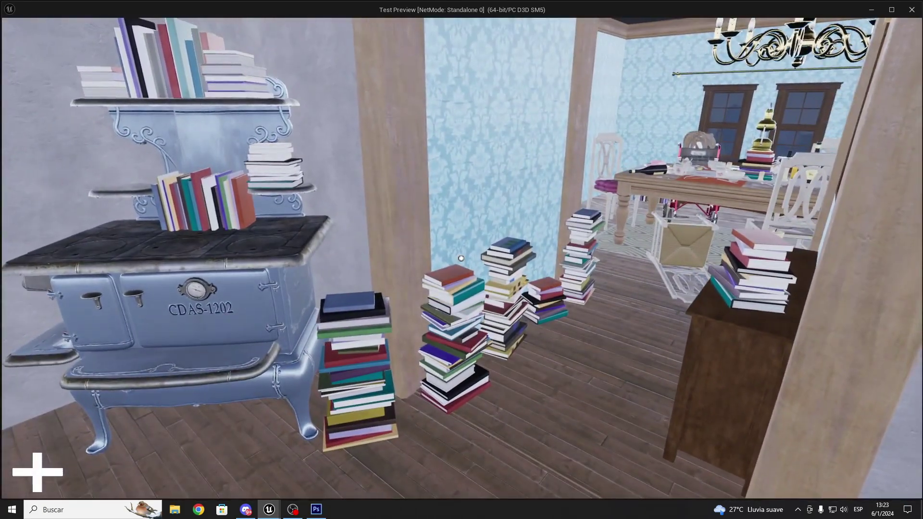
{"action": "key", "text": "w"}
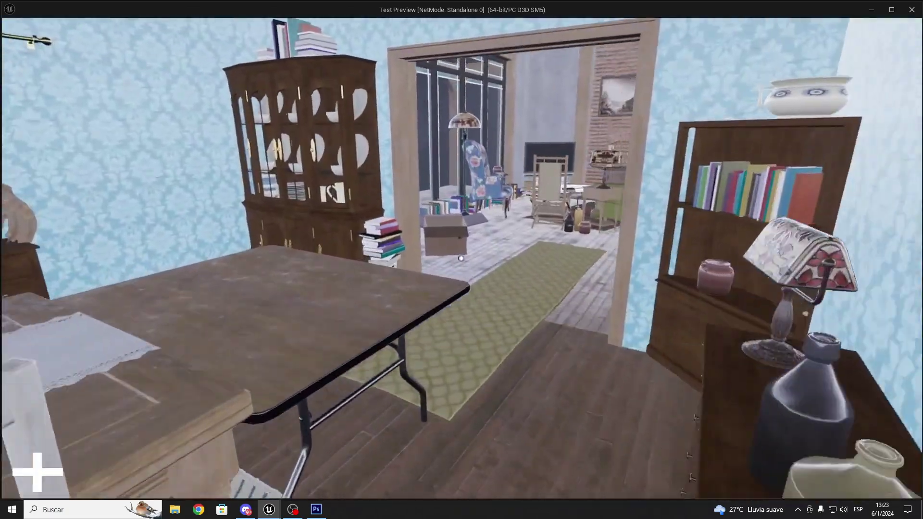